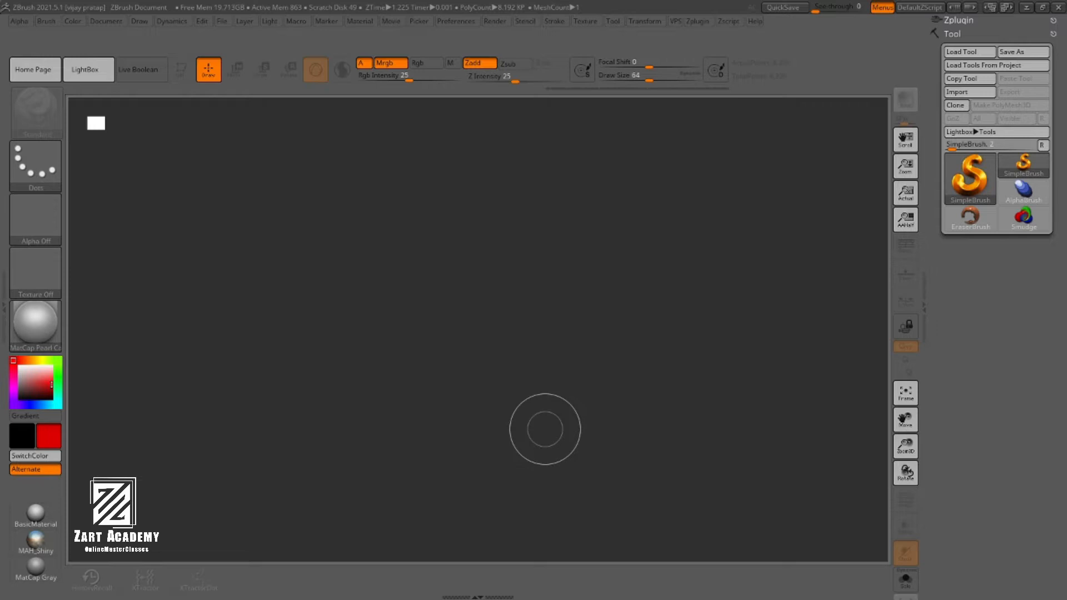
# Clear the stray stroke from the canvas, draw a Sphere3D in its centre and enter edit mode
pyautogui.click(490, 289)
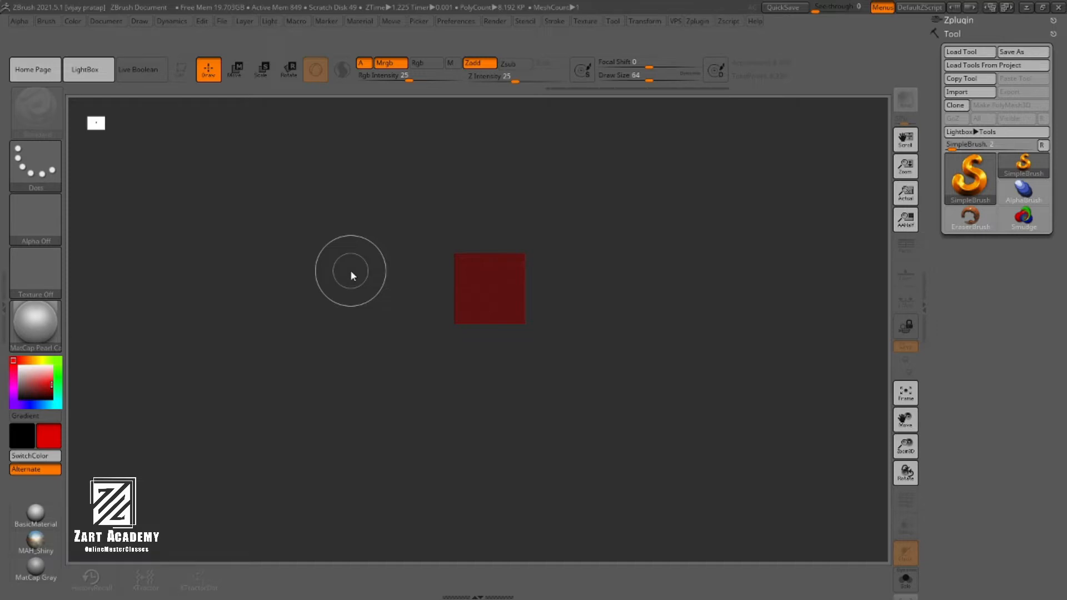
pyautogui.hotkey('ctrl', 'n')
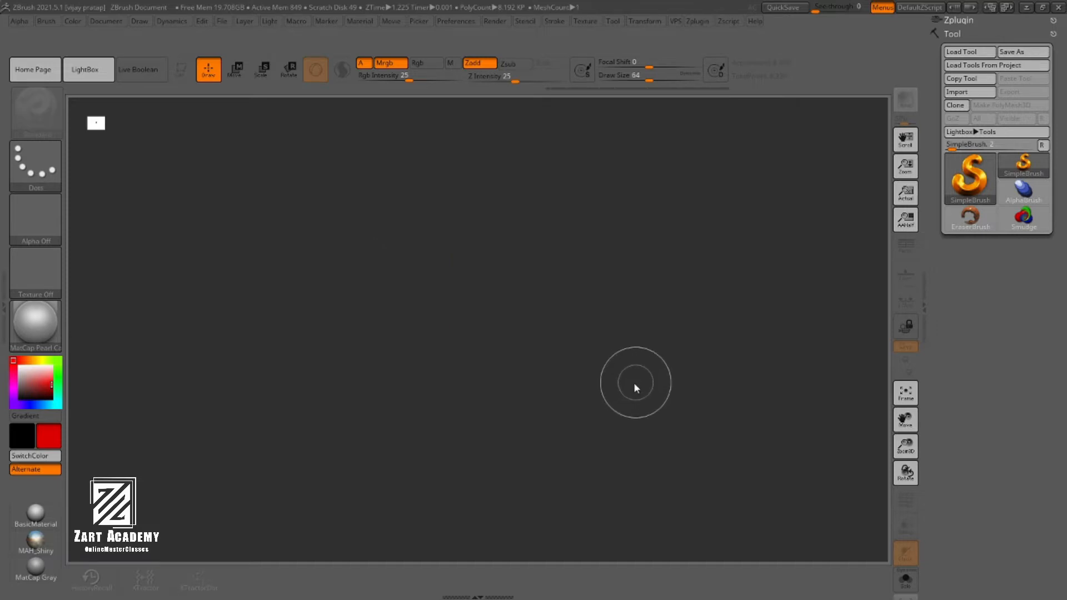
pyautogui.click(969, 177)
pyautogui.click(477, 223)
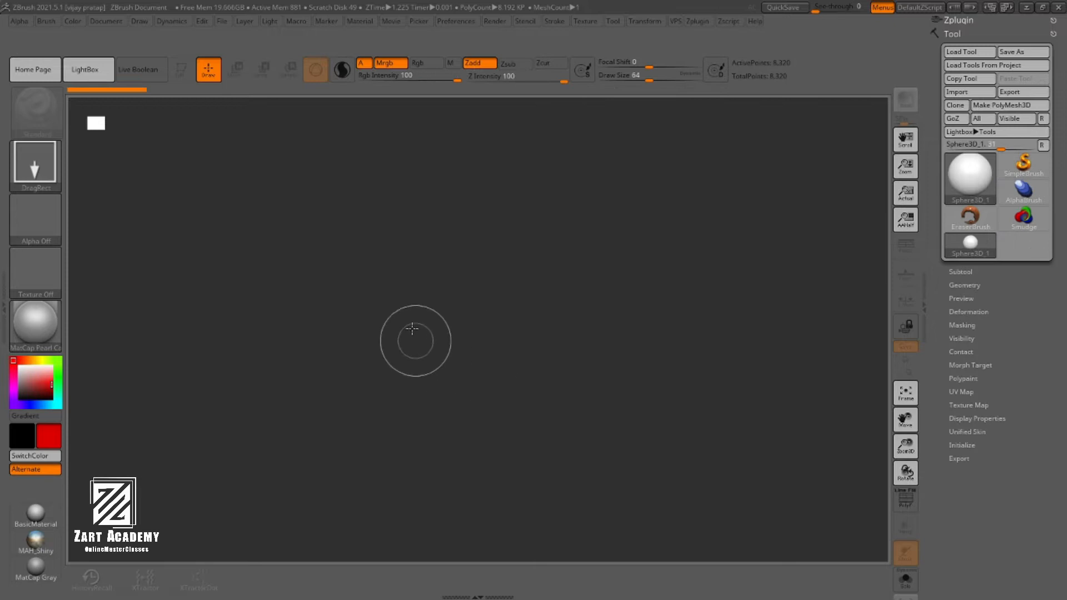
pyautogui.moveTo(412, 328); pyautogui.dragTo(606, 420)
pyautogui.press('t')
pyautogui.moveTo(654, 372)
pyautogui.keyDown('alt'); pyautogui.mouseDown()
pyautogui.moveTo(662, 386)
pyautogui.moveTo(627, 395)
pyautogui.mouseUp(); pyautogui.keyUp('alt')
# Apply BasicMaterial with a white colour to the sphere and convert it to a PolyMesh3D
pyautogui.click(35, 323)
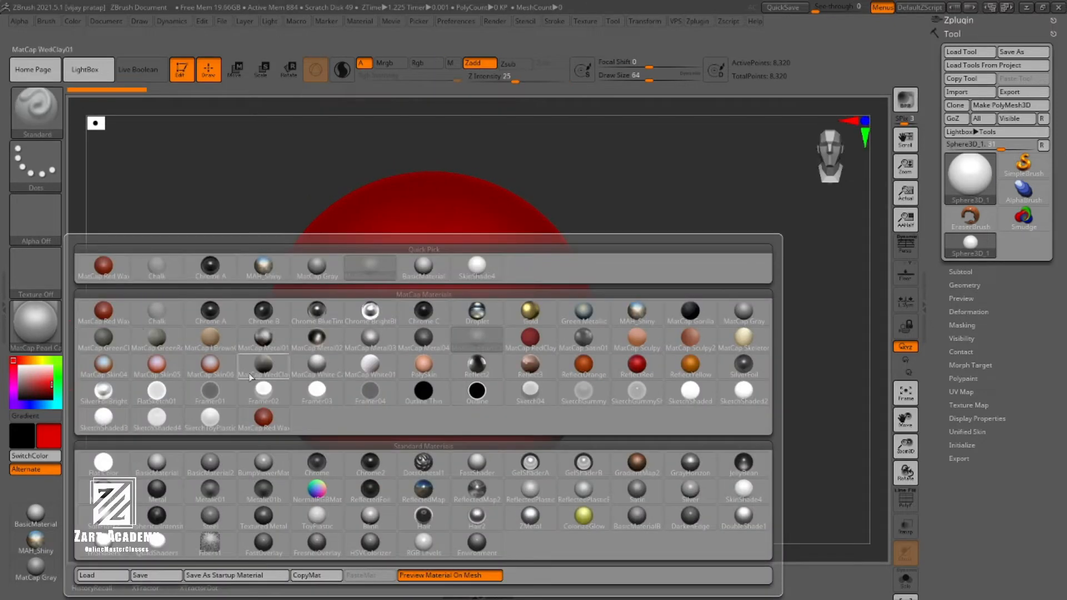
pyautogui.click(157, 465)
pyautogui.press('space')
pyautogui.click(427, 333)
# Display the sphere's polyframe and examine the wireframe topology of the unsubdivided mesh
pyautogui.keyDown('alt'); pyautogui.moveTo(668, 319); pyautogui.dragTo(704, 336); pyautogui.keyUp('alt')
pyautogui.hotkey('shift', 'f')
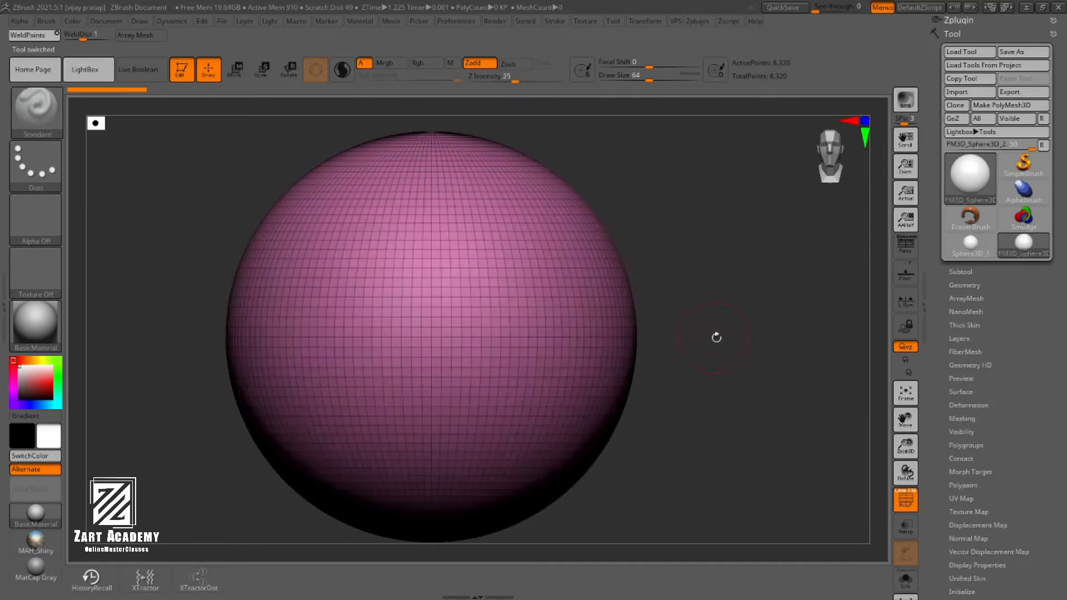
pyautogui.moveTo(714, 338); pyautogui.dragTo(736, 353)
pyautogui.moveTo(737, 353)
pyautogui.keyDown('alt'); pyautogui.mouseDown()
pyautogui.moveTo(729, 377)
pyautogui.moveTo(676, 377)
pyautogui.moveTo(686, 333)
pyautogui.moveTo(719, 345)
pyautogui.moveTo(719, 359)
pyautogui.mouseUp(); pyautogui.keyUp('alt')
pyautogui.hotkey('shift', 'f')
pyautogui.hotkey('shift', 'f')
pyautogui.hotkey('shift', 'f')
pyautogui.hotkey('shift', 'f')
pyautogui.hotkey('shift', 'f')
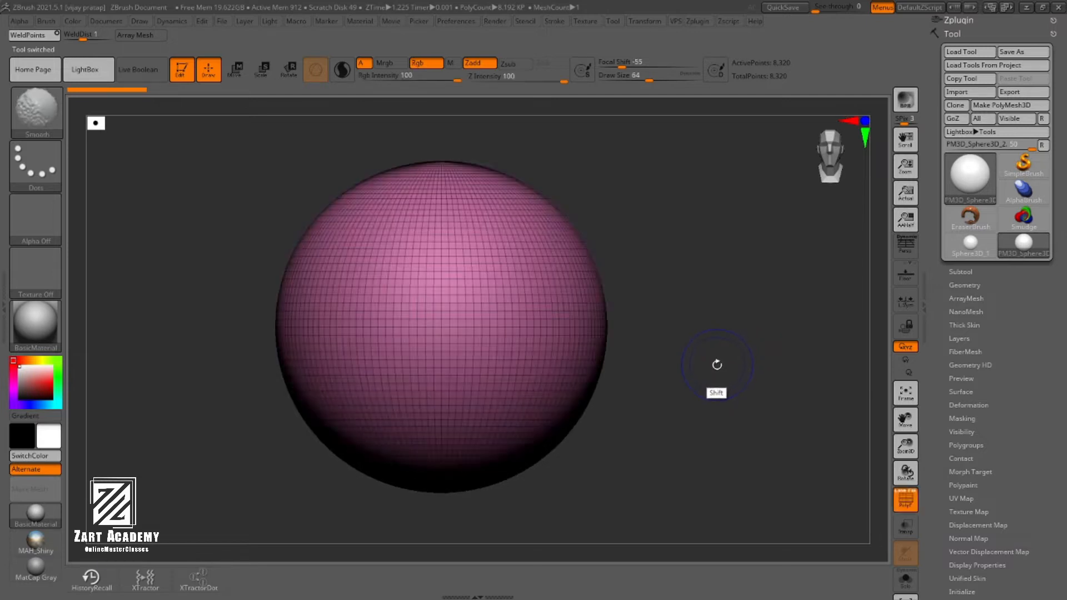
# Divide the sphere mesh twice to reach subdivision level 3 and show its geometry settings
pyautogui.hotkey('ctrl', 'd')
pyautogui.hotkey('ctrl', 'd')
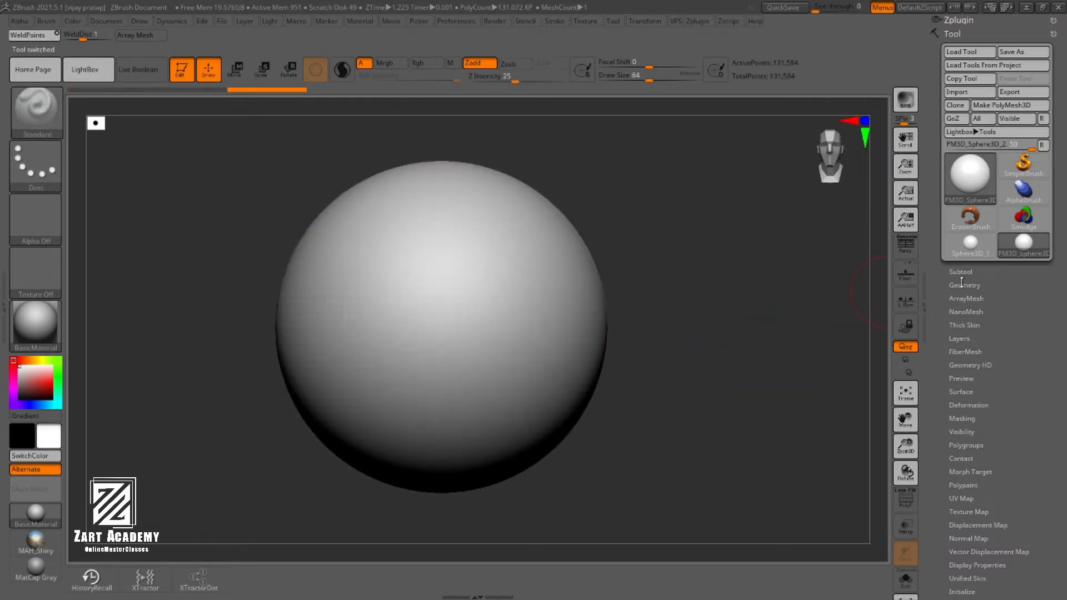
pyautogui.click(963, 285)
pyautogui.moveTo(734, 360)
pyautogui.keyDown('alt'); pyautogui.mouseDown()
pyautogui.moveTo(717, 399)
pyautogui.moveTo(725, 375)
pyautogui.mouseUp(); pyautogui.keyUp('alt')
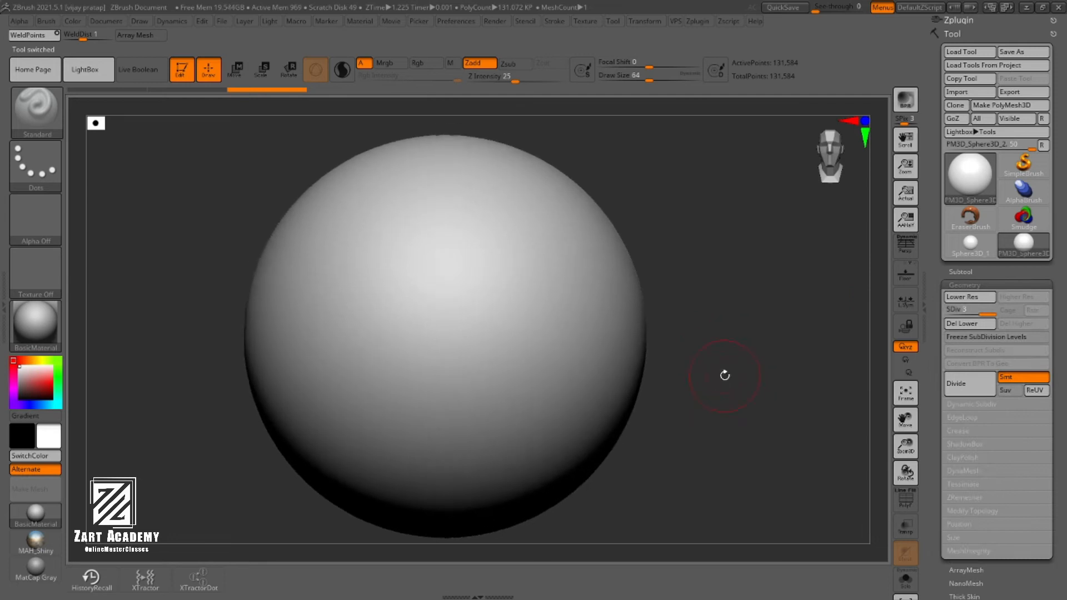
# Launch the on-screen annotation tool and place its toolbar at the edge of the canvas
pyautogui.press('super')
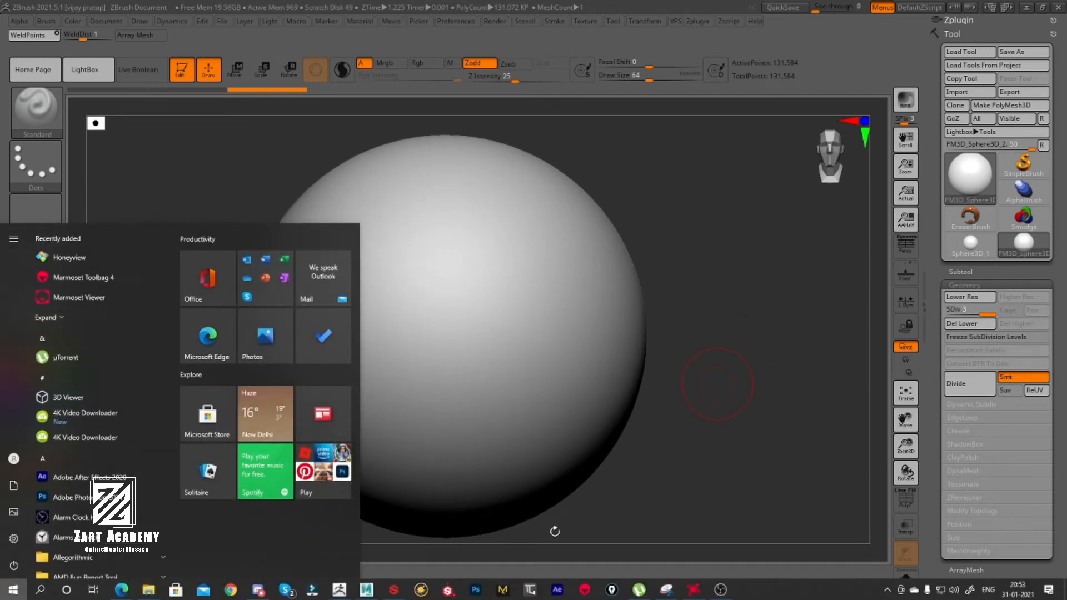
pyautogui.click(612, 590)
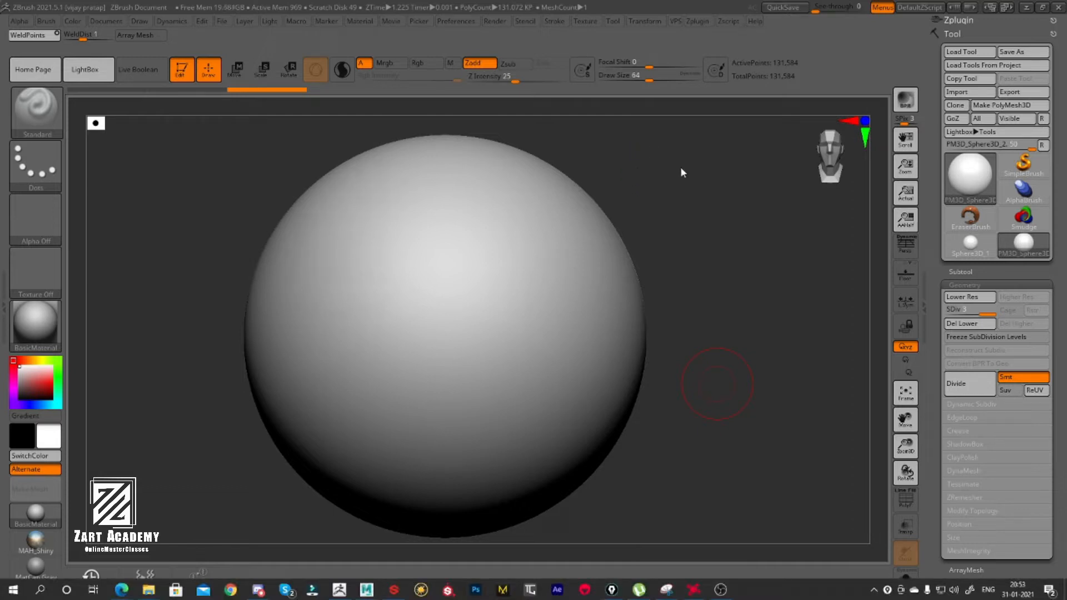
pyautogui.moveTo(105, 255)
pyautogui.mouseDown()
pyautogui.moveTo(766, 174)
pyautogui.moveTo(880, 106)
pyautogui.mouseUp()
pyautogui.press('shift')
pyautogui.press('f')
pyautogui.hotkey('shift', 'f')
pyautogui.hotkey('shift', 'f')
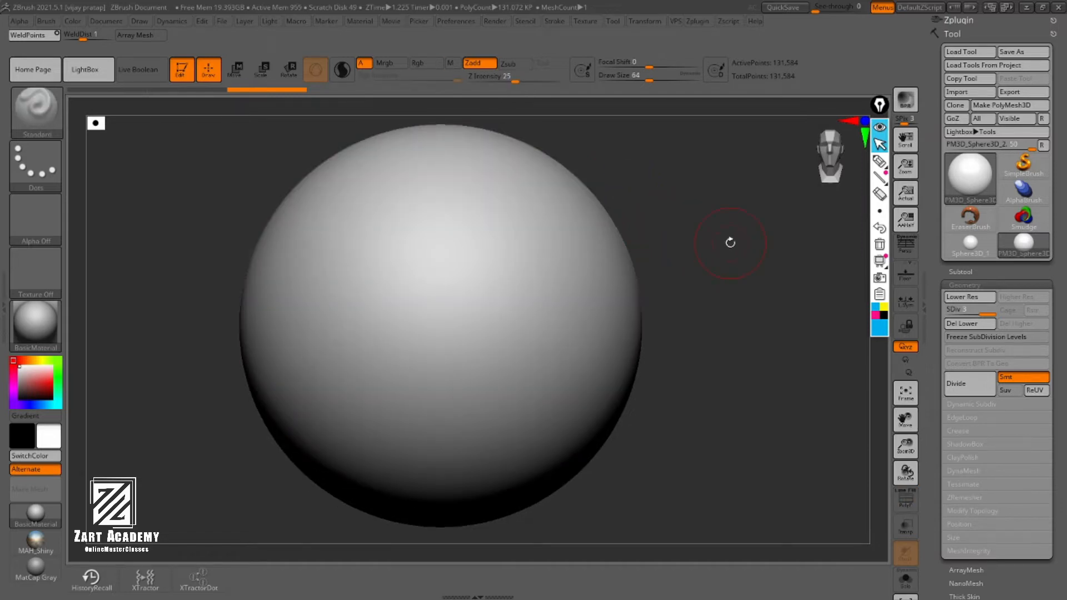
# Add a new sculpting layer to the sphere and name it Test
pyautogui.scroll(-3, 1043, 300)
pyautogui.click(961, 406)
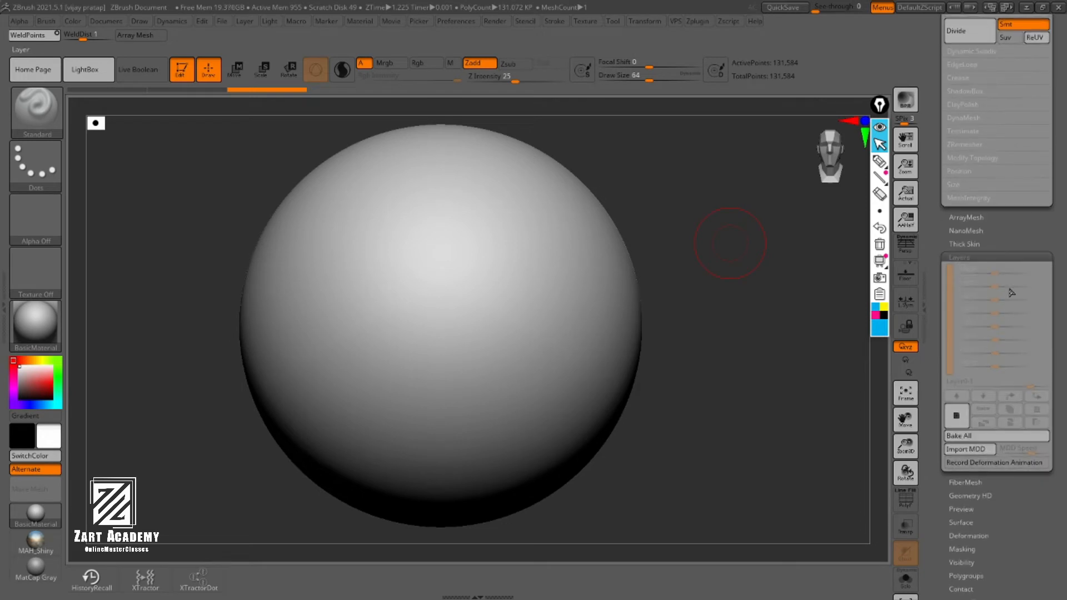
pyautogui.moveTo(763, 415)
pyautogui.keyDown('alt'); pyautogui.mouseDown()
pyautogui.moveTo(749, 436)
pyautogui.moveTo(750, 417)
pyautogui.mouseUp(); pyautogui.keyUp('alt')
pyautogui.hotkey('shift', 'f')
pyautogui.hotkey('shift', 'f')
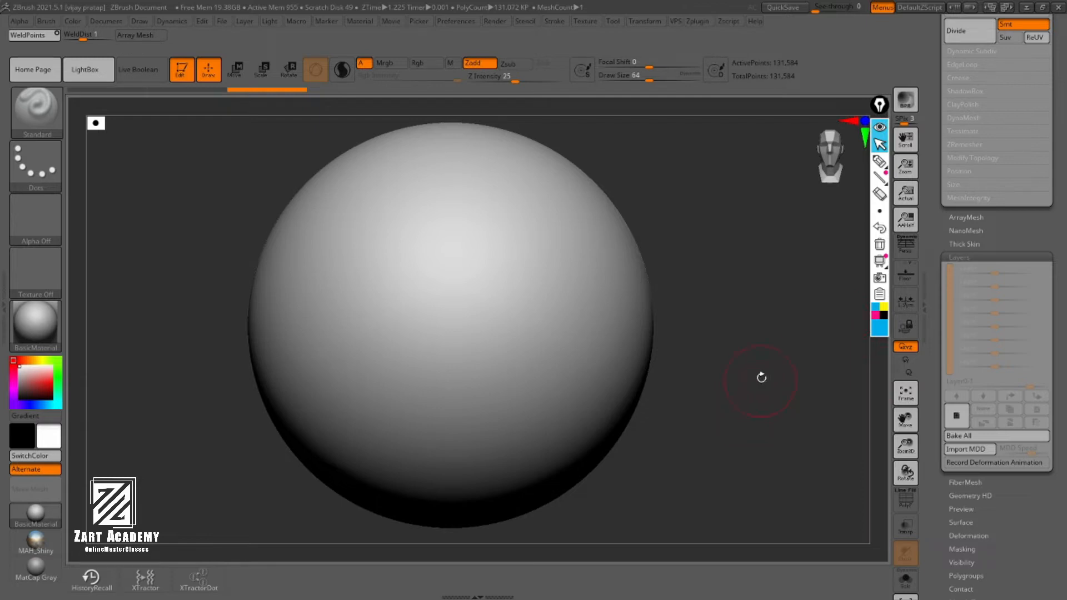
pyautogui.keyDown('alt'); pyautogui.moveTo(737, 399); pyautogui.dragTo(745, 411); pyautogui.keyUp('alt')
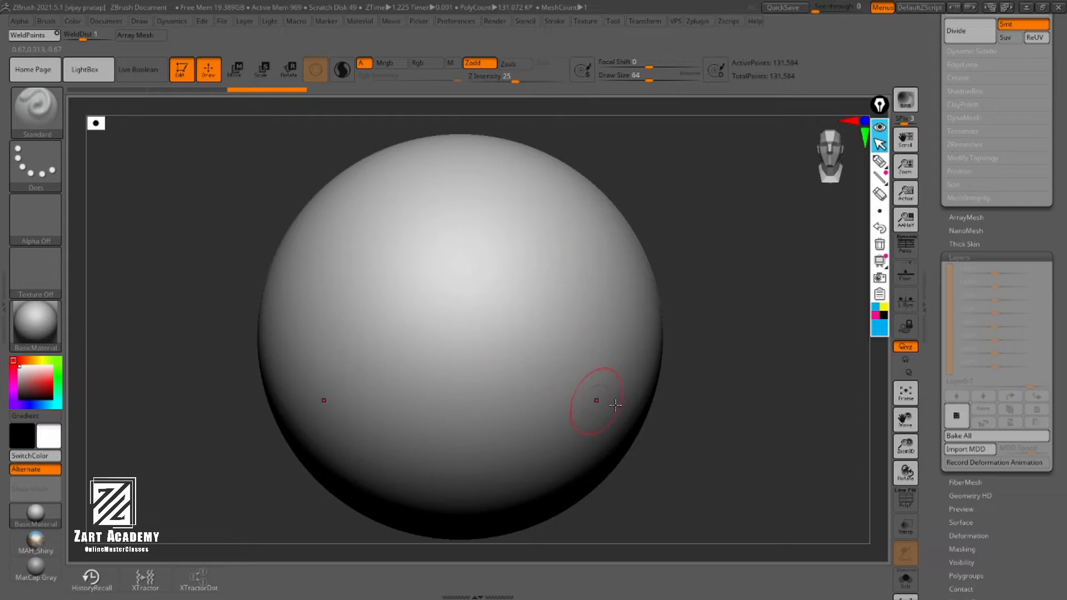
pyautogui.click(957, 417)
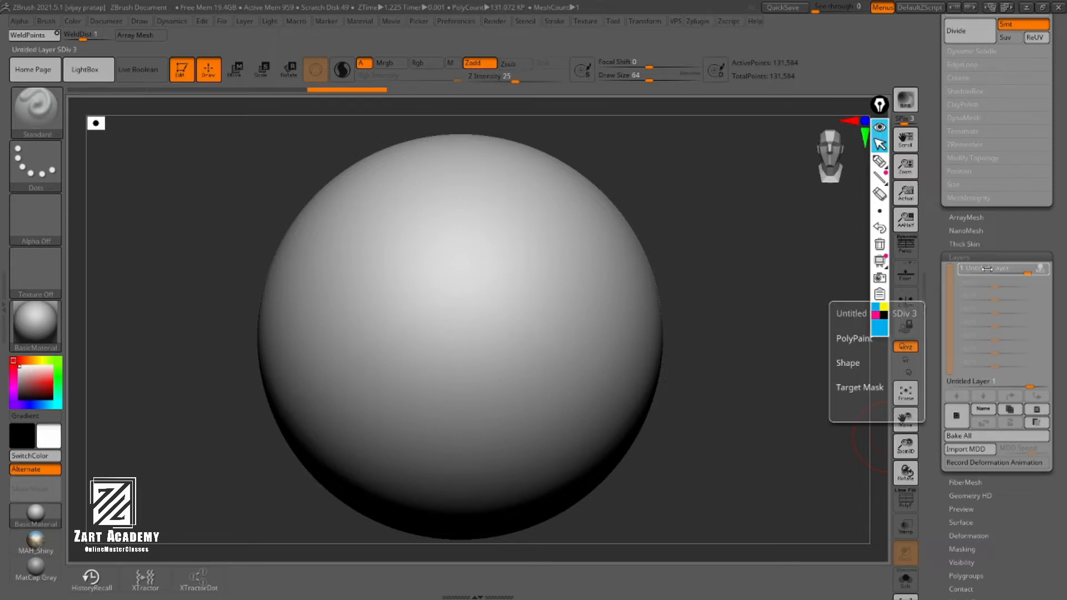
pyautogui.click(983, 409)
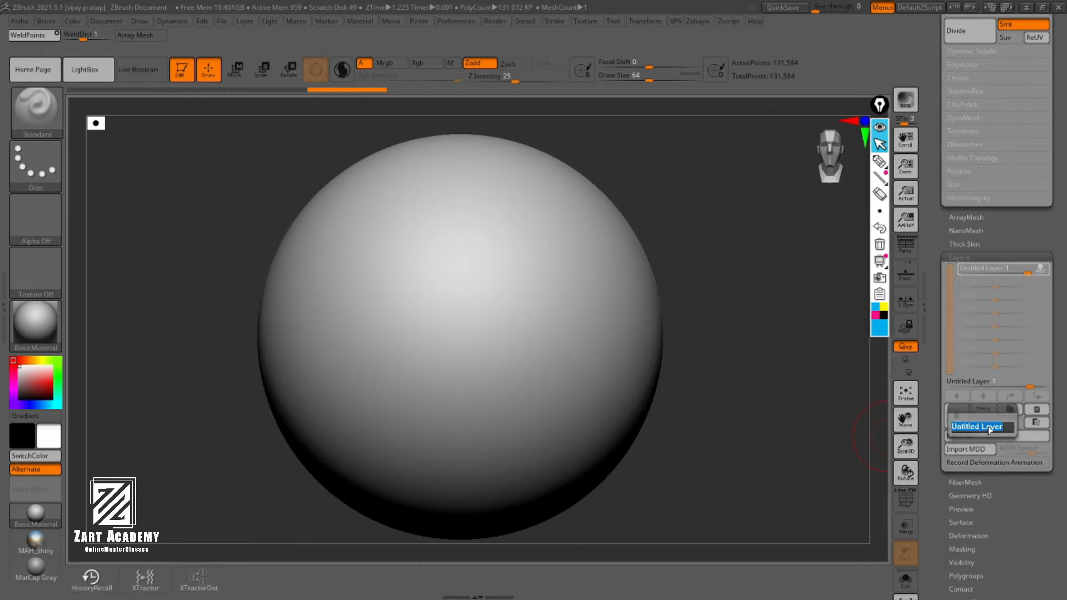
pyautogui.write('Test')
pyautogui.press('Return')
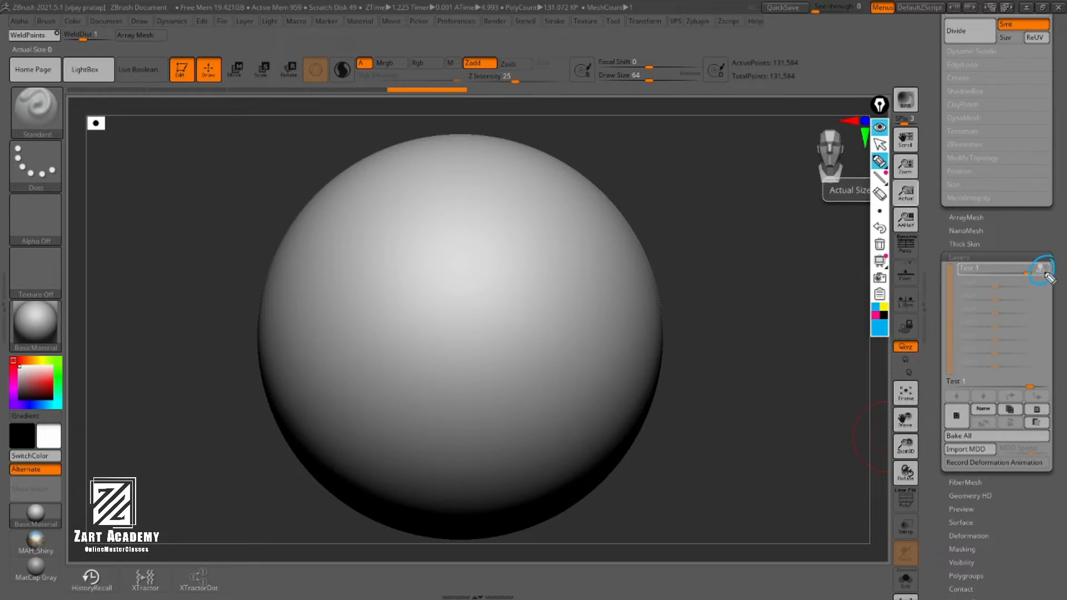
# Annotate the Test layer's record indicator with a pointer line and the handwritten word Recording
pyautogui.moveTo(1029, 295); pyautogui.dragTo(782, 368)
pyautogui.moveTo(717, 355); pyautogui.dragTo(715, 411)
pyautogui.moveTo(711, 350)
pyautogui.mouseDown()
pyautogui.moveTo(725, 396)
pyautogui.moveTo(758, 396)
pyautogui.moveTo(796, 317)
pyautogui.moveTo(813, 333)
pyautogui.moveTo(834, 326)
pyautogui.moveTo(823, 366)
pyautogui.mouseUp()
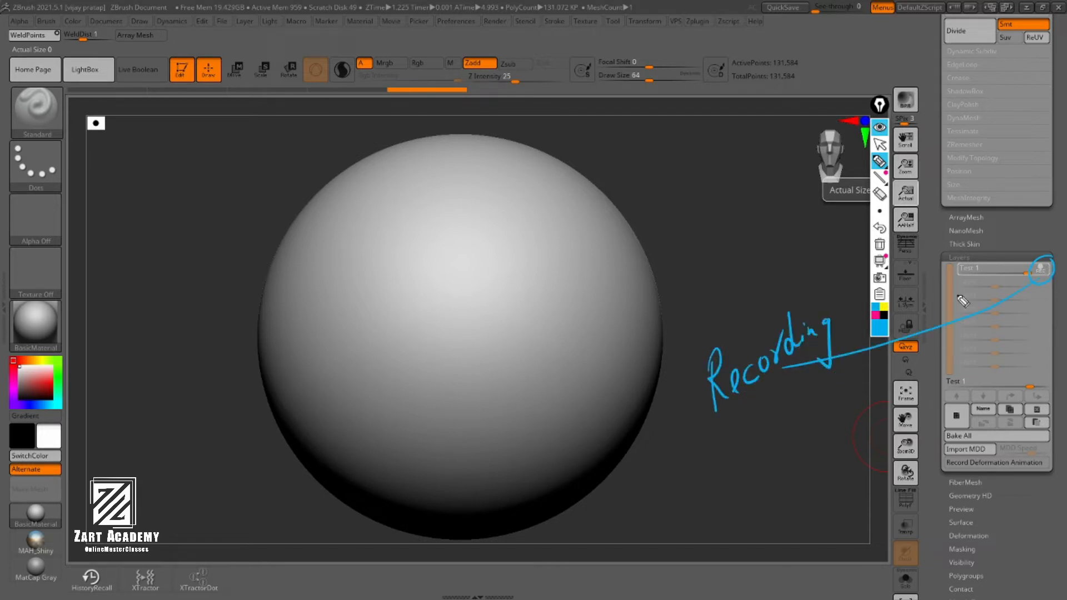
# Draw pointer marks beside the sphere, circle the Test layer, and clear all annotations
pyautogui.moveTo(231, 148); pyautogui.dragTo(60, 187)
pyautogui.moveTo(722, 234); pyautogui.dragTo(647, 292)
pyautogui.moveTo(667, 250); pyautogui.dragTo(644, 293)
pyautogui.moveTo(644, 293); pyautogui.dragTo(695, 277)
pyautogui.moveTo(667, 318); pyautogui.dragTo(674, 356)
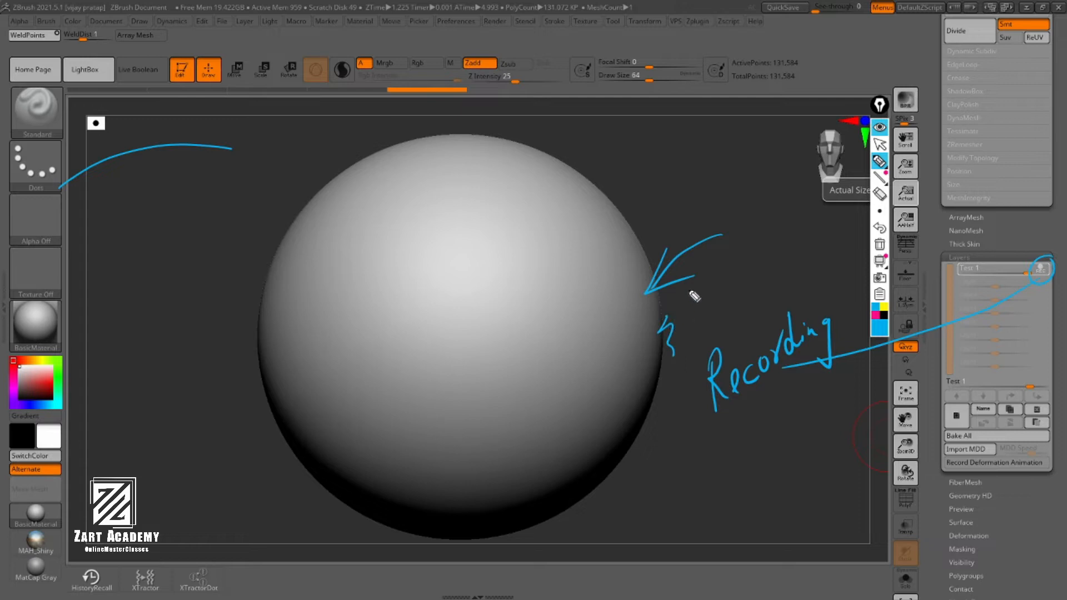
pyautogui.moveTo(999, 242); pyautogui.dragTo(954, 262)
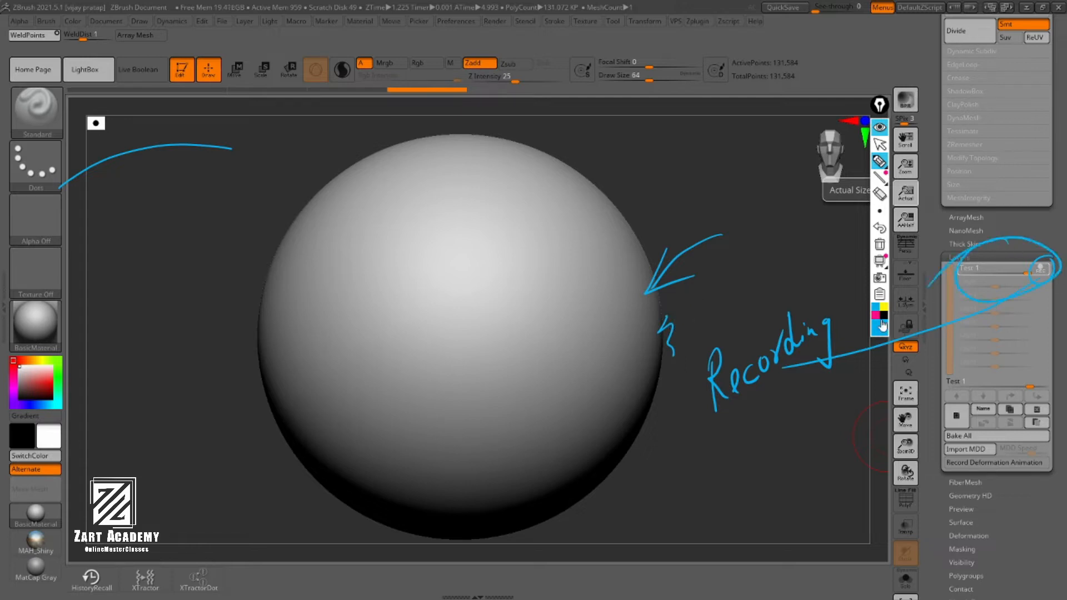
pyautogui.hotkey('ctrl', 'shift', '7')
pyautogui.hotkey('ctrl', 'shift', '2')
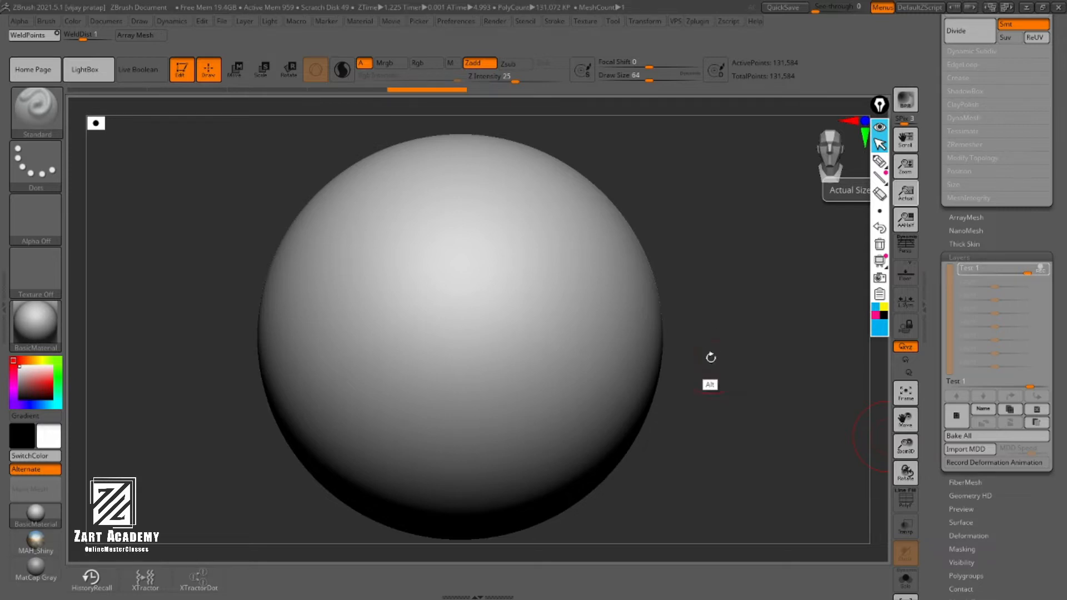
# Select the ClayBuildup brush and enlarge its draw size to 96
pyautogui.press('b')
pyautogui.press('c')
pyautogui.press('b')
pyautogui.press(']')
# Write a short handwritten note beside the sphere and clear it from the screen
pyautogui.click(879, 162)
pyautogui.moveTo(693, 280); pyautogui.dragTo(699, 325)
pyautogui.moveTo(732, 286); pyautogui.dragTo(742, 280)
pyautogui.moveTo(769, 256)
pyautogui.mouseDown()
pyautogui.moveTo(773, 282)
pyautogui.moveTo(787, 259)
pyautogui.mouseUp()
pyautogui.moveTo(795, 237); pyautogui.dragTo(799, 261)
pyautogui.moveTo(826, 201)
pyautogui.mouseDown()
pyautogui.moveTo(753, 352)
pyautogui.moveTo(786, 201)
pyautogui.mouseUp()
pyautogui.hotkey('ctrl', 'shift', '7')
pyautogui.hotkey('ctrl', 'shift', '2')
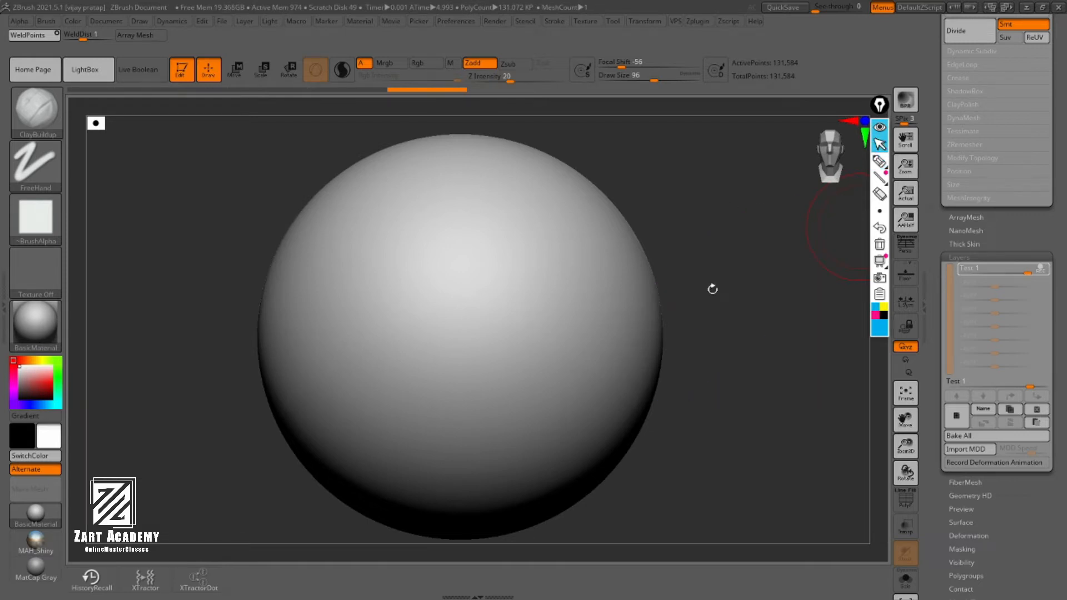
# Sculpt symmetrical slanted brow ridges, carved grooves and hollow eye sockets on the sphere's front
pyautogui.moveTo(508, 379)
pyautogui.mouseDown()
pyautogui.moveTo(585, 276)
pyautogui.moveTo(498, 385)
pyautogui.mouseUp()
pyautogui.moveTo(582, 256)
pyautogui.mouseDown()
pyautogui.moveTo(498, 387)
pyautogui.moveTo(583, 281)
pyautogui.mouseUp()
pyautogui.moveTo(583, 281); pyautogui.dragTo(496, 384)
pyautogui.keyDown('alt'); pyautogui.moveTo(686, 358); pyautogui.dragTo(686, 336); pyautogui.keyUp('alt')
pyautogui.moveTo(538, 400)
pyautogui.keyDown('alt'); pyautogui.mouseDown()
pyautogui.moveTo(514, 404)
pyautogui.moveTo(521, 417)
pyautogui.mouseUp(); pyautogui.keyUp('alt')
pyautogui.moveTo(685, 345)
pyautogui.keyDown('alt'); pyautogui.mouseDown()
pyautogui.moveTo(680, 281)
pyautogui.moveTo(683, 361)
pyautogui.moveTo(728, 345)
pyautogui.mouseUp(); pyautogui.keyUp('alt')
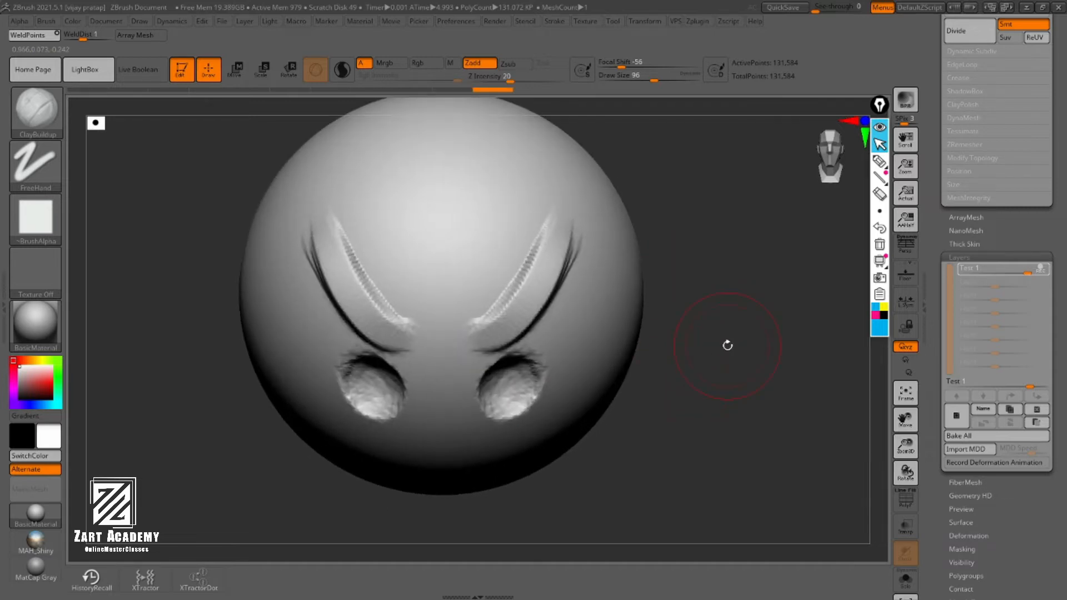
# Add symmetrical carved grooves and raised clay strokes on the forehead above the brow ridges
pyautogui.moveTo(485, 278)
pyautogui.keyDown('alt'); pyautogui.mouseDown()
pyautogui.moveTo(526, 181)
pyautogui.moveTo(479, 255)
pyautogui.mouseUp(); pyautogui.keyUp('alt')
pyautogui.moveTo(494, 188)
pyautogui.mouseDown()
pyautogui.moveTo(474, 229)
pyautogui.moveTo(501, 183)
pyautogui.mouseUp()
pyautogui.moveTo(718, 390)
pyautogui.mouseDown()
pyautogui.moveTo(705, 400)
pyautogui.moveTo(662, 376)
pyautogui.moveTo(738, 372)
pyautogui.moveTo(656, 410)
pyautogui.moveTo(726, 409)
pyautogui.moveTo(678, 438)
pyautogui.moveTo(691, 415)
pyautogui.mouseUp()
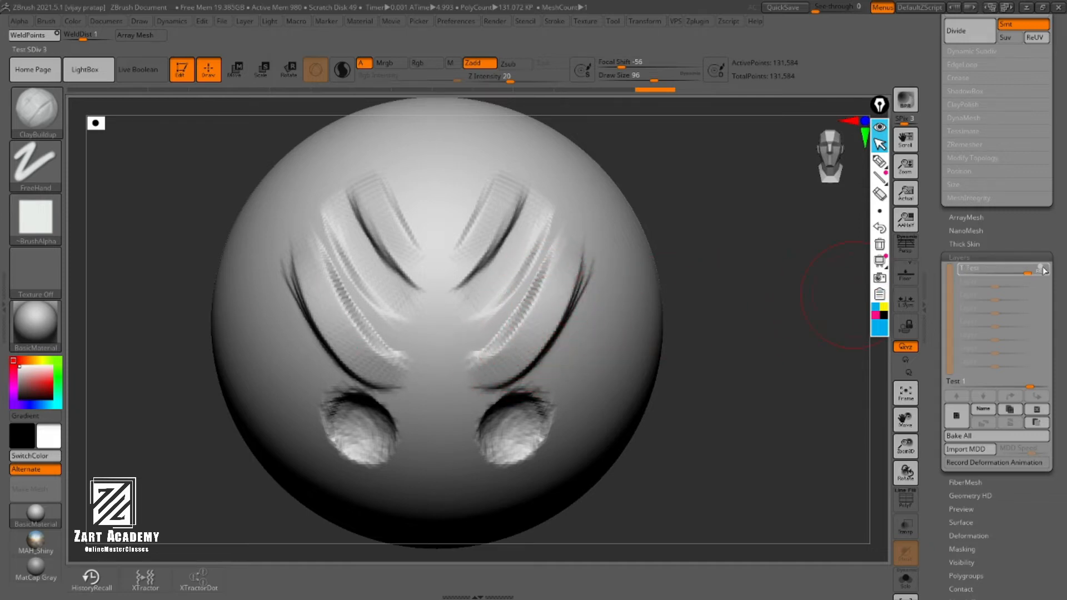
# Stop recording on the Test layer, hide it, and show it again to compare the sculpted details
pyautogui.moveTo(1042, 270)
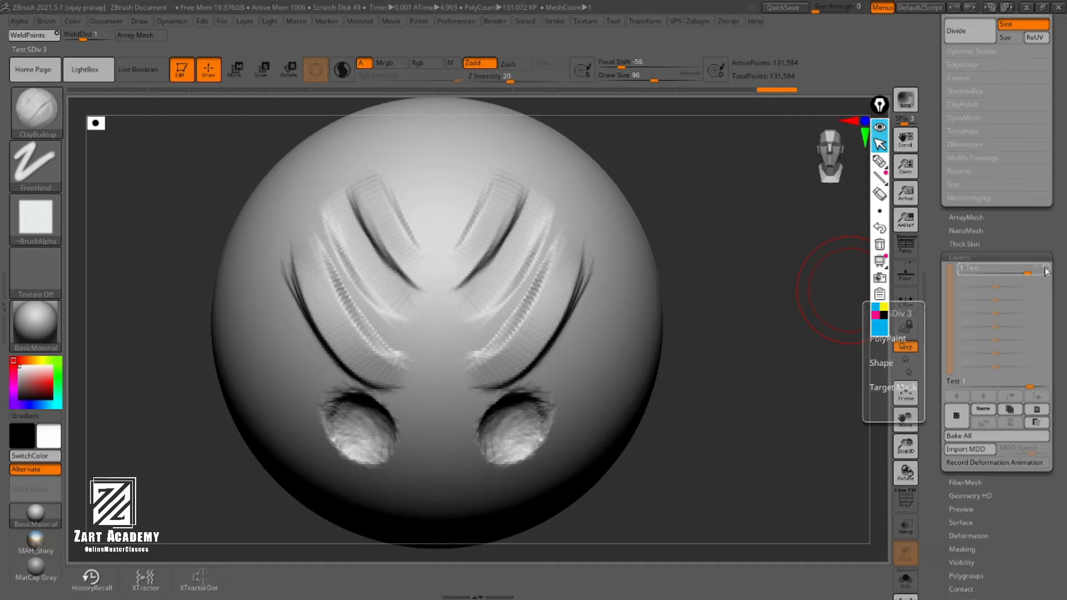
pyautogui.click(1047, 270)
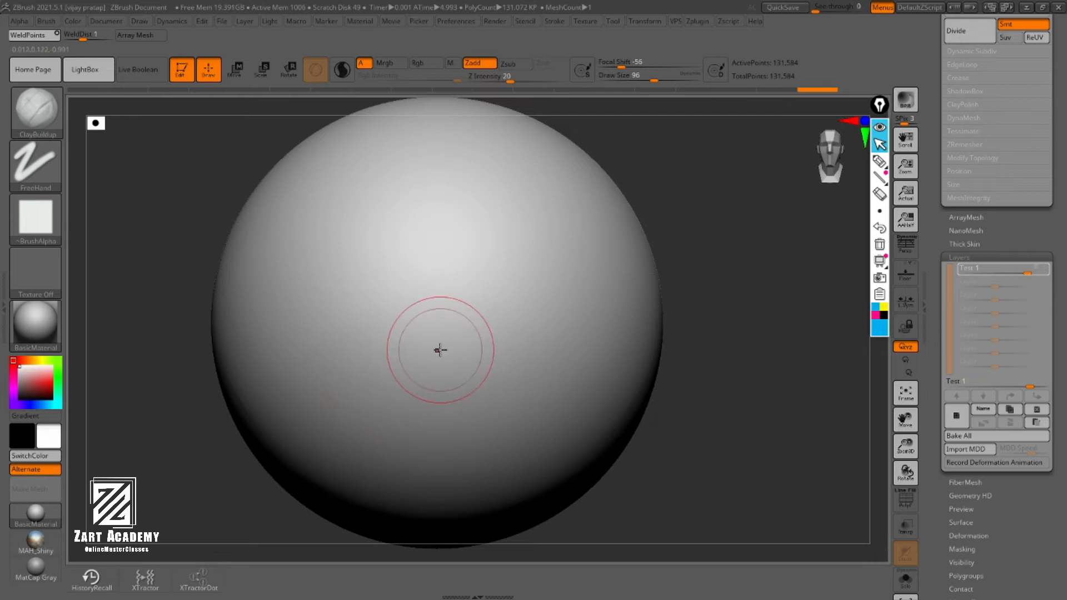
pyautogui.click(1046, 269)
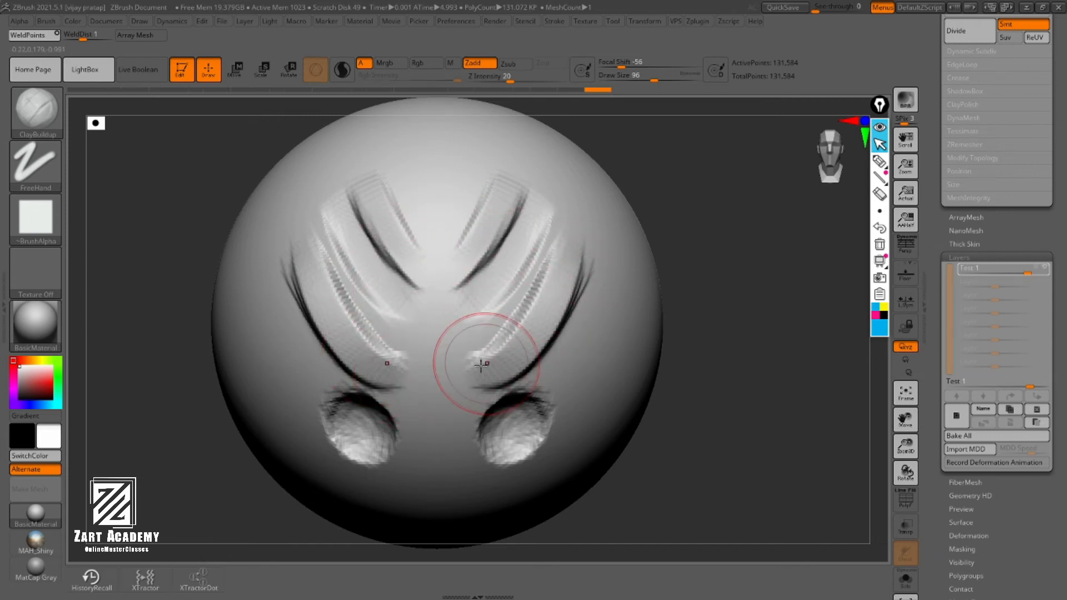
pyautogui.moveTo(727, 341)
pyautogui.mouseDown()
pyautogui.moveTo(733, 296)
pyautogui.moveTo(728, 328)
pyautogui.moveTo(739, 325)
pyautogui.mouseUp()
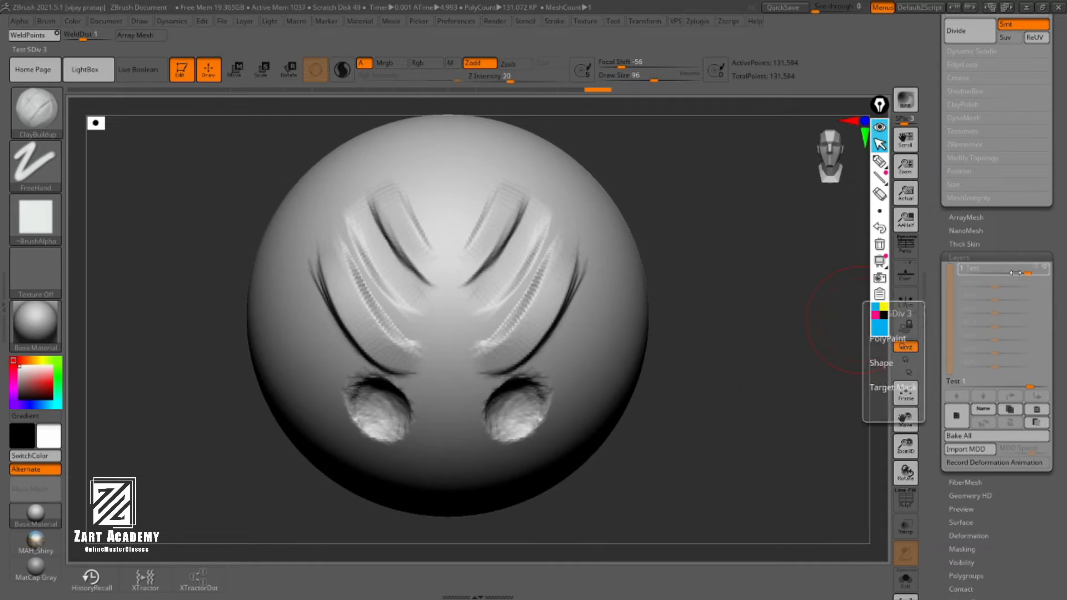
# Set the Test layer's intensity to -0.39823 and -1 to invert the sculpted details, and restore it to 1
pyautogui.moveTo(1028, 273); pyautogui.dragTo(976, 283)
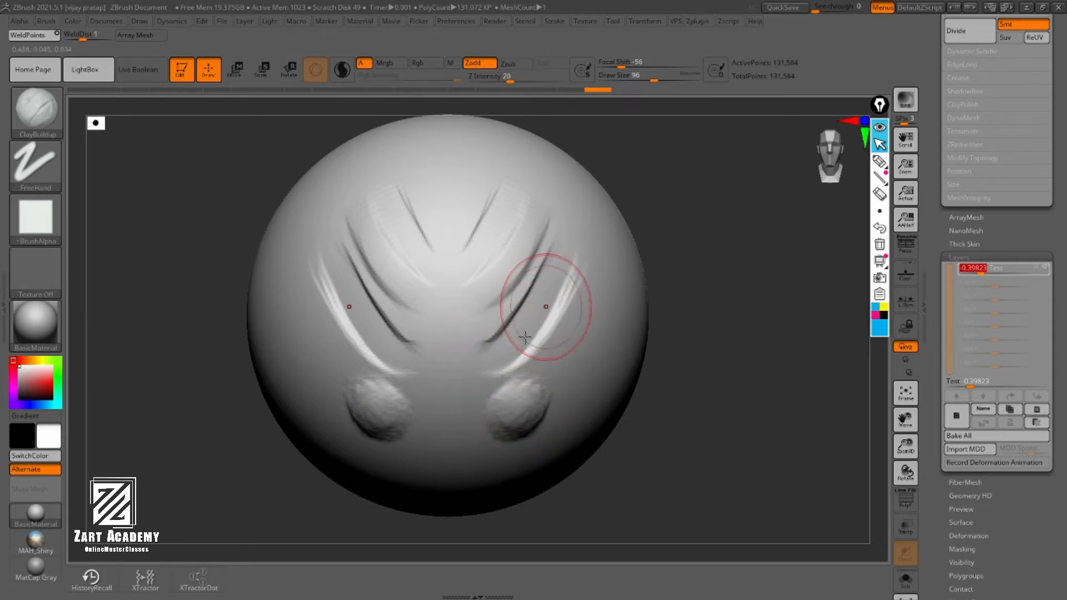
pyautogui.moveTo(983, 272); pyautogui.dragTo(959, 273)
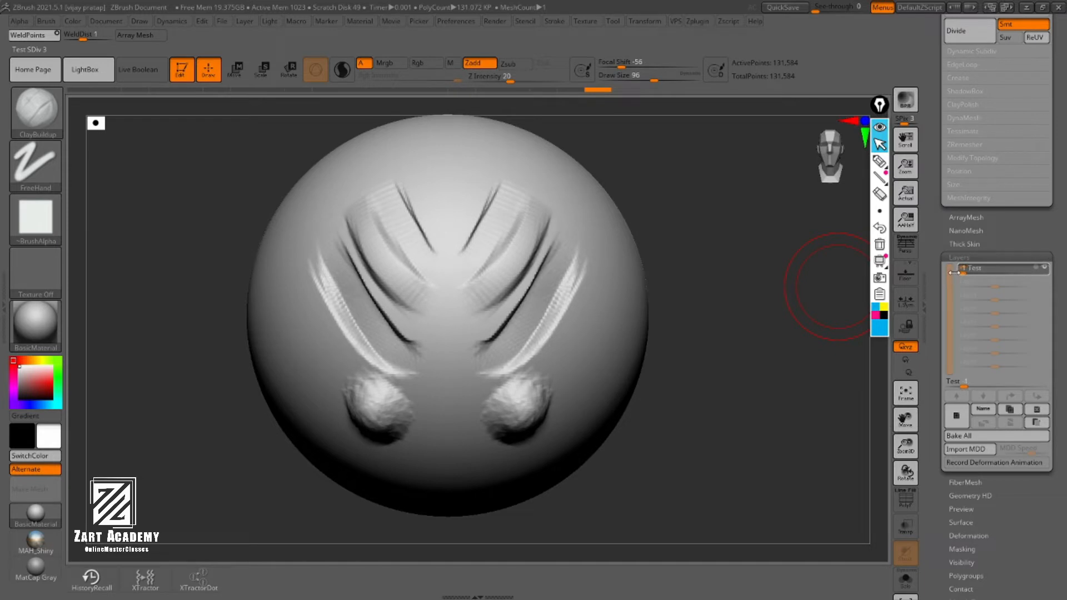
pyautogui.moveTo(963, 269)
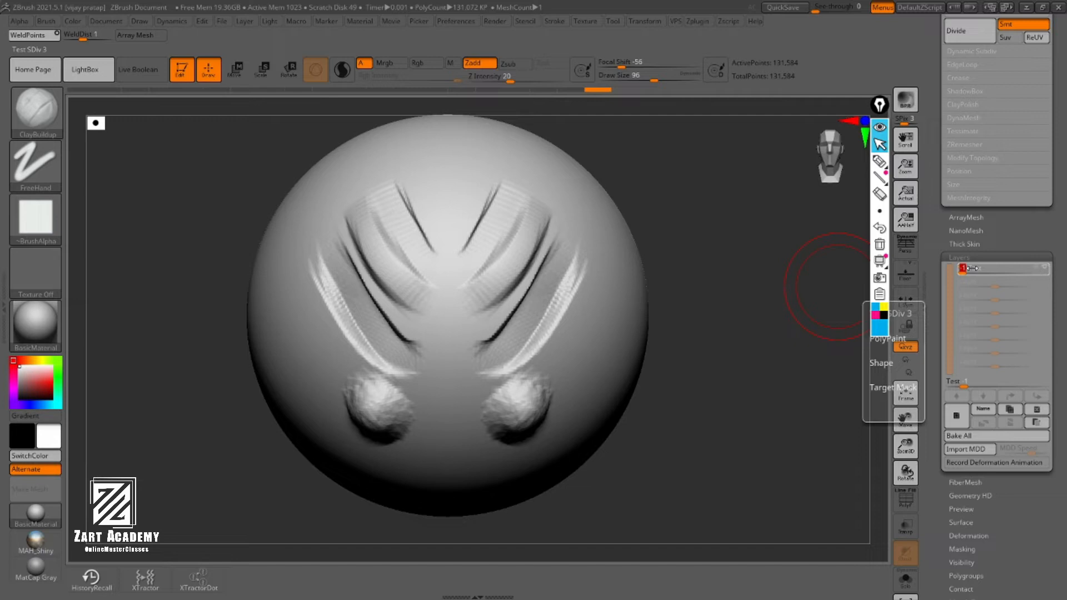
pyautogui.moveTo(973, 271); pyautogui.dragTo(1046, 273)
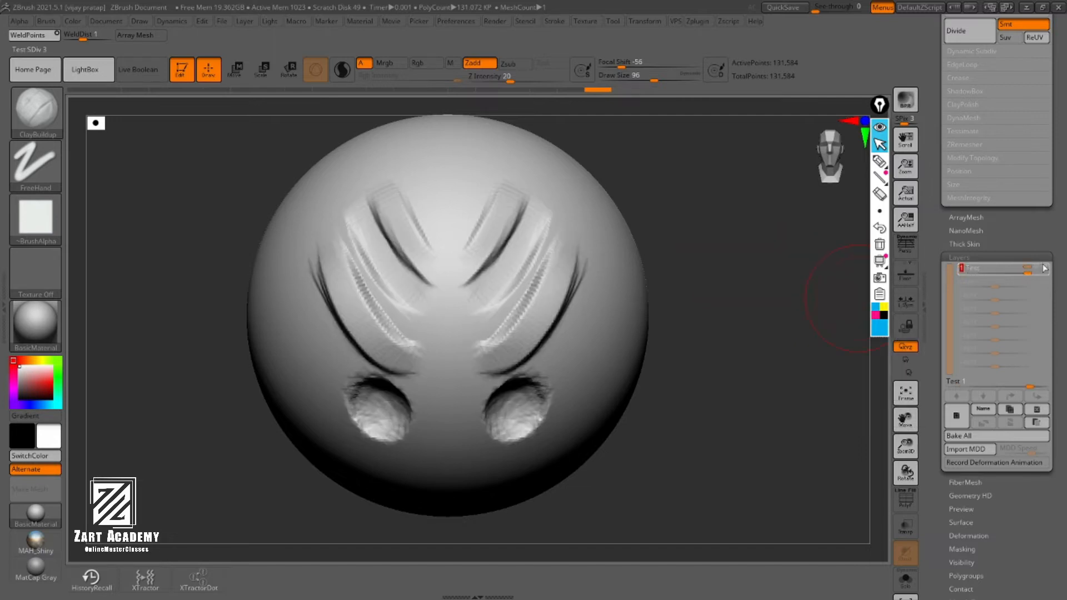
# Add a second sculpting layer and name it Test2
pyautogui.moveTo(1039, 270)
pyautogui.click(955, 417)
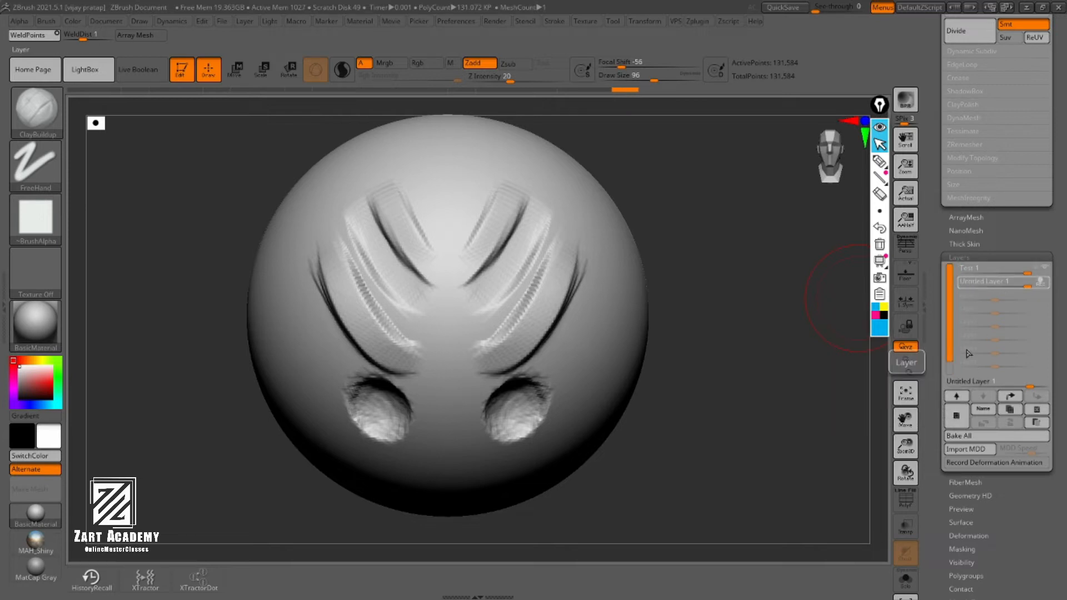
pyautogui.click(972, 405)
pyautogui.write('Test2')
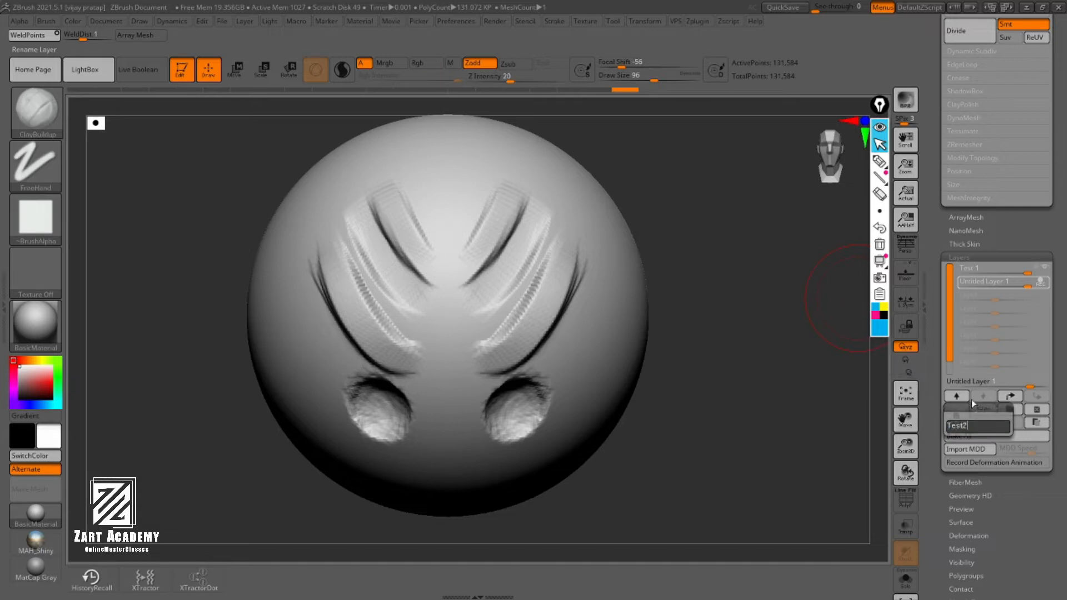
pyautogui.press('Return')
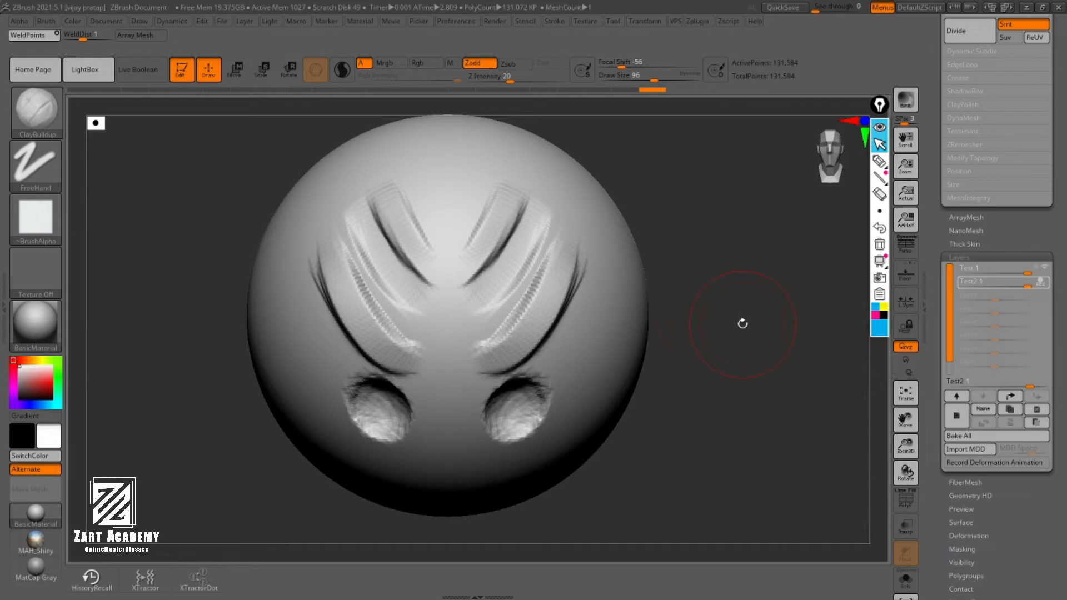
# Pull a symmetrical pair of long pointed horns out of the sphere's upper sides with the Move brush
pyautogui.scroll(-1, 635, 380)
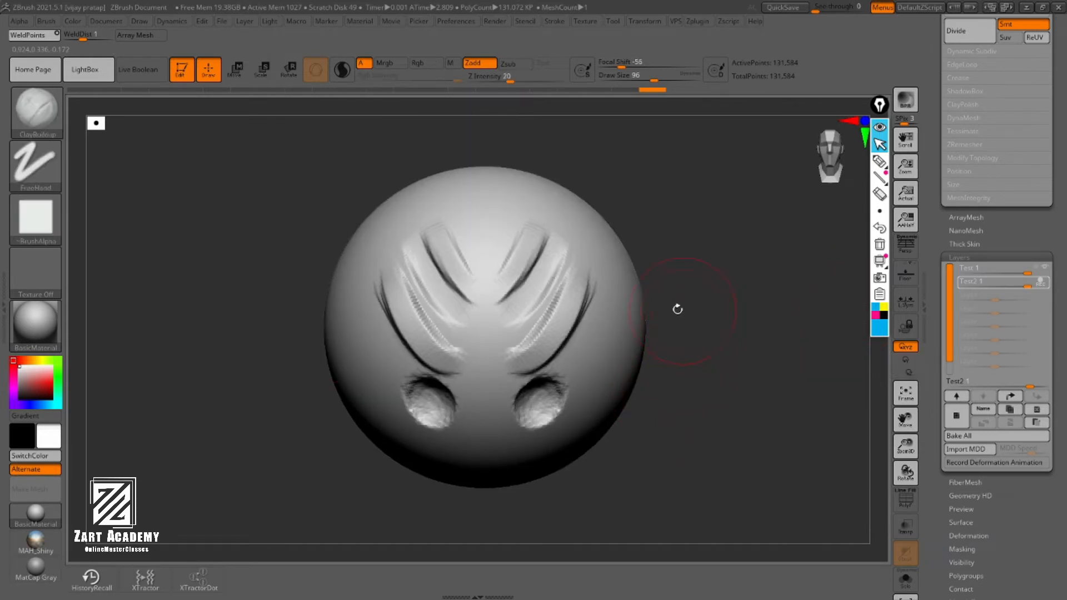
pyautogui.press('b')
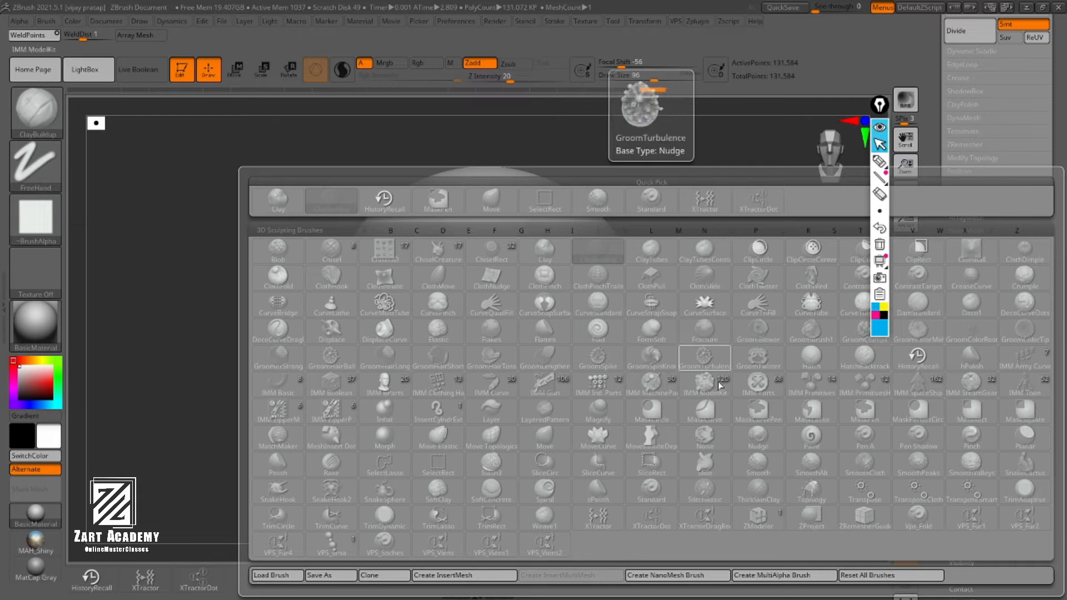
pyautogui.click(548, 439)
pyautogui.scroll(-1, 698, 311)
pyautogui.moveTo(602, 326); pyautogui.dragTo(703, 189)
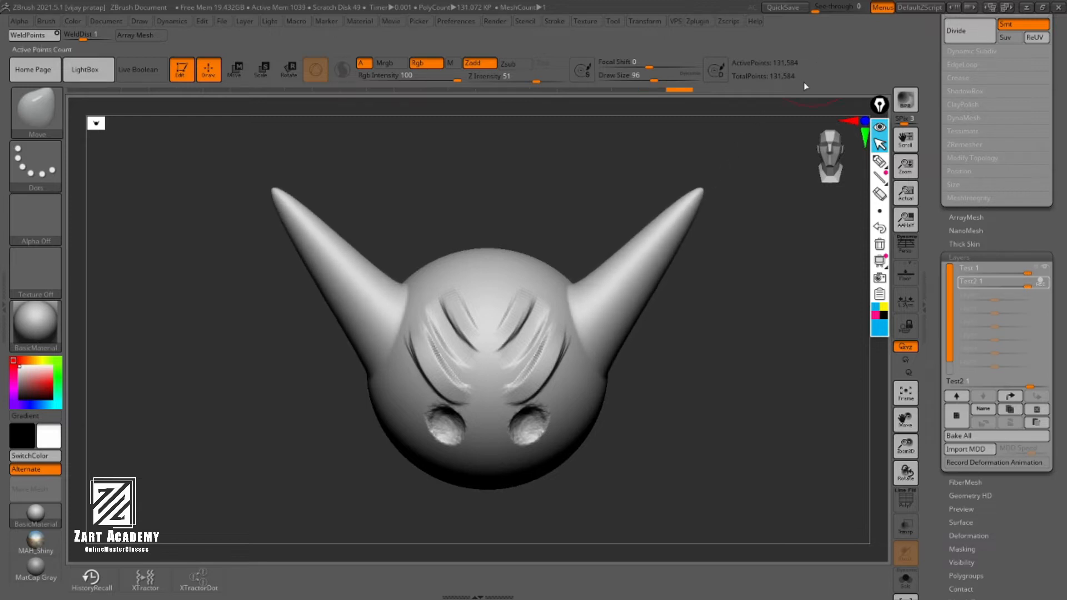
# Bend both horns into upward-curving shapes with the Move brush and stop recording on the Test2 layer
pyautogui.scroll(-2, 695, 239)
pyautogui.moveTo(634, 284)
pyautogui.mouseDown()
pyautogui.moveTo(645, 294)
pyautogui.moveTo(623, 325)
pyautogui.moveTo(650, 289)
pyautogui.mouseUp()
pyautogui.scroll(2, 648, 287)
pyautogui.moveTo(618, 334); pyautogui.dragTo(626, 346)
pyautogui.moveTo(649, 290); pyautogui.dragTo(654, 298)
pyautogui.moveTo(664, 241); pyautogui.dragTo(668, 230)
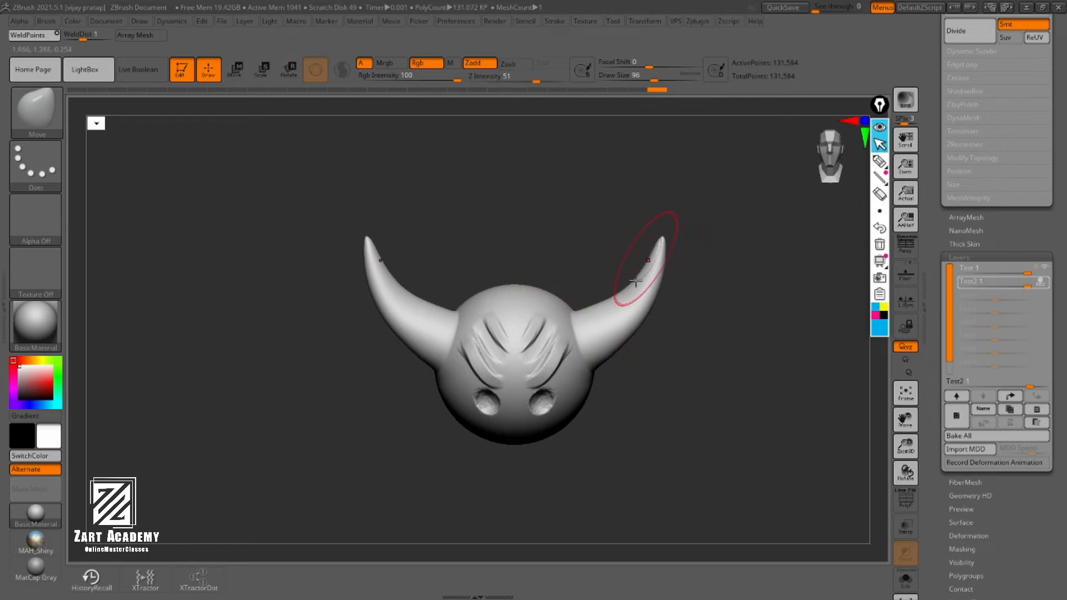
pyautogui.moveTo(714, 332); pyautogui.dragTo(719, 378)
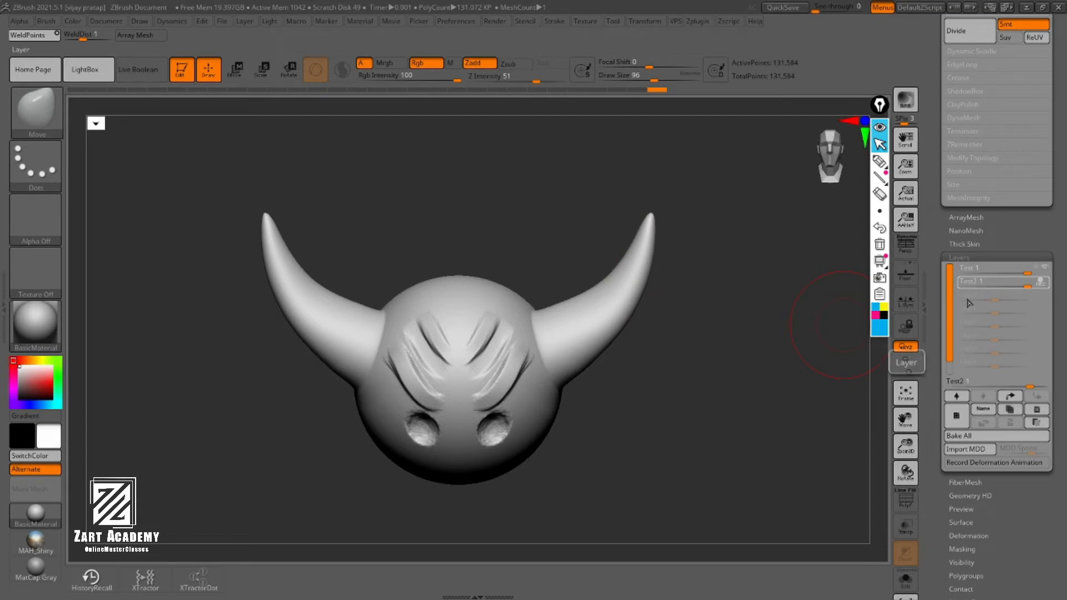
pyautogui.click(1040, 284)
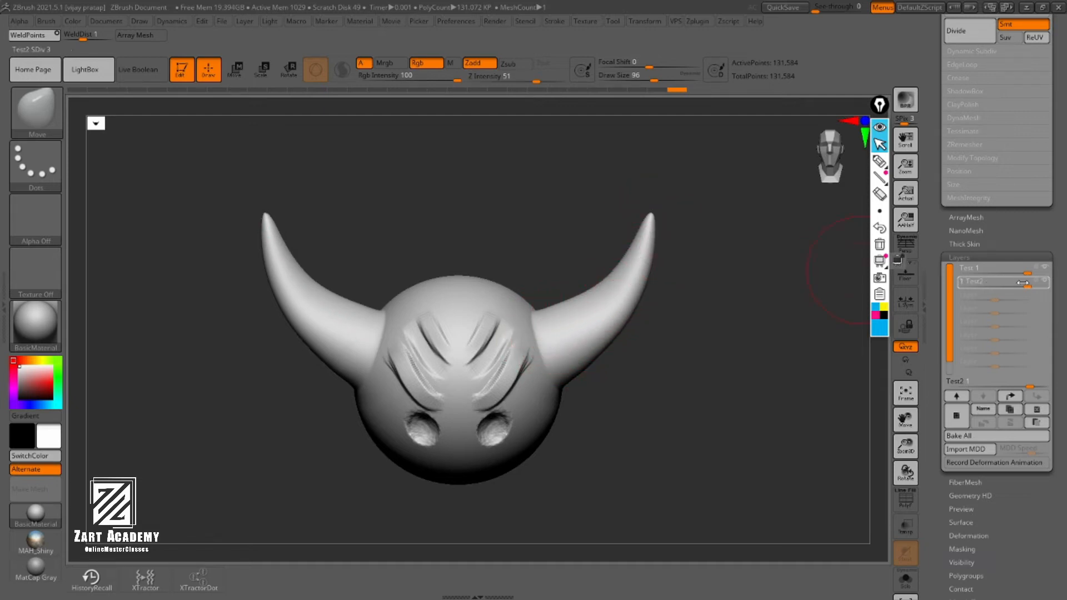
# Set the Test2 layer's intensity to 0.30973 and -0.27433 to shrink and invert the horns, and restore it to 1
pyautogui.moveTo(1025, 284)
pyautogui.moveTo(1026, 285); pyautogui.dragTo(1006, 293)
pyautogui.keyDown('alt'); pyautogui.moveTo(690, 304); pyautogui.dragTo(695, 326); pyautogui.keyUp('alt')
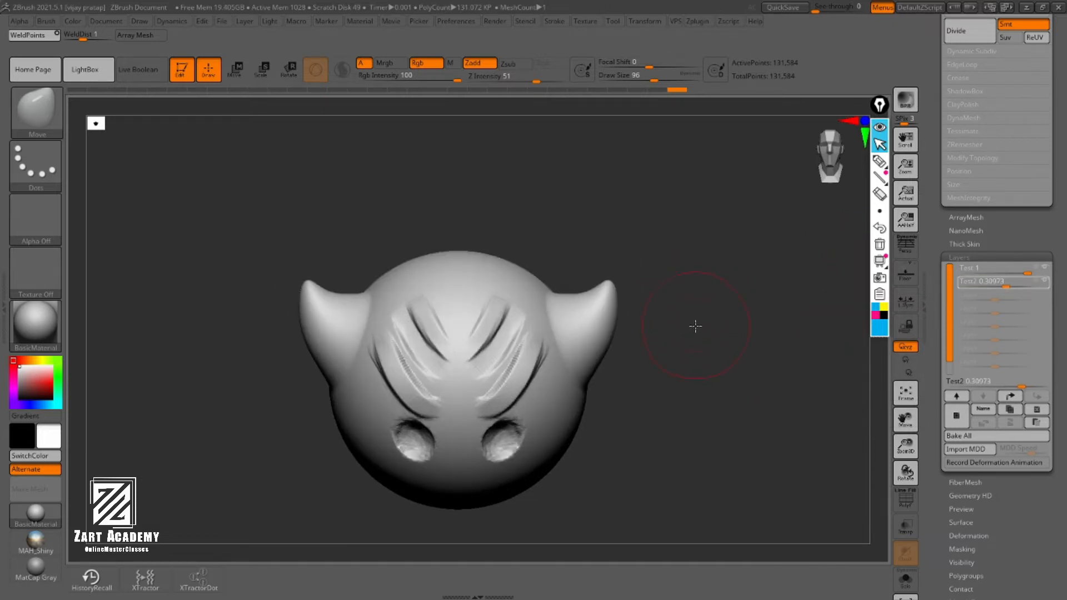
pyautogui.moveTo(1008, 284)
pyautogui.mouseDown()
pyautogui.moveTo(1029, 283)
pyautogui.moveTo(993, 289)
pyautogui.mouseUp()
pyautogui.moveTo(778, 319); pyautogui.dragTo(726, 348)
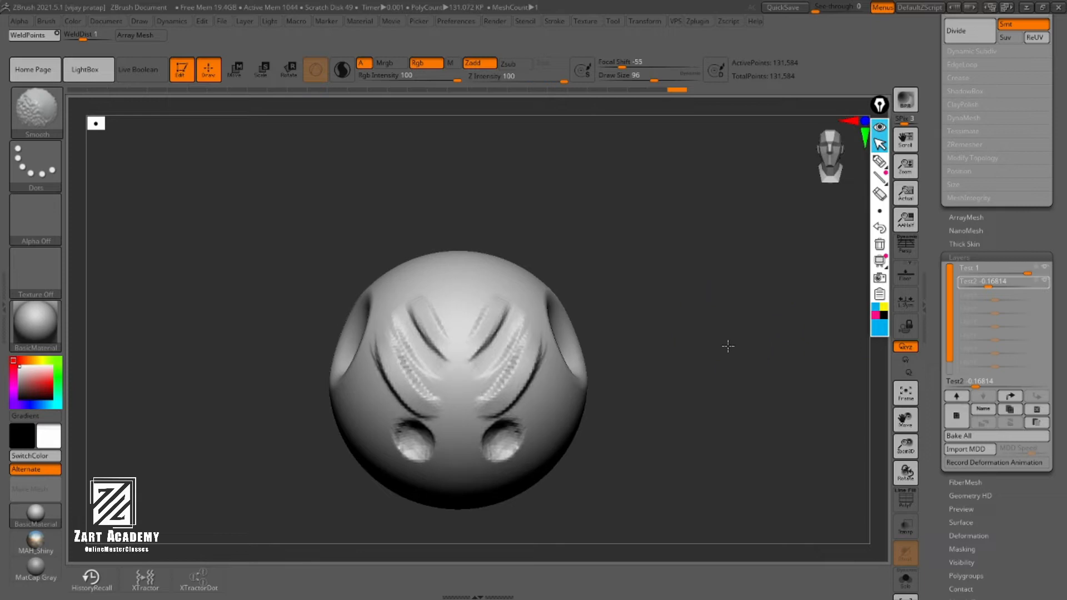
pyautogui.moveTo(999, 286)
pyautogui.mouseDown()
pyautogui.moveTo(977, 286)
pyautogui.moveTo(989, 285)
pyautogui.mouseUp()
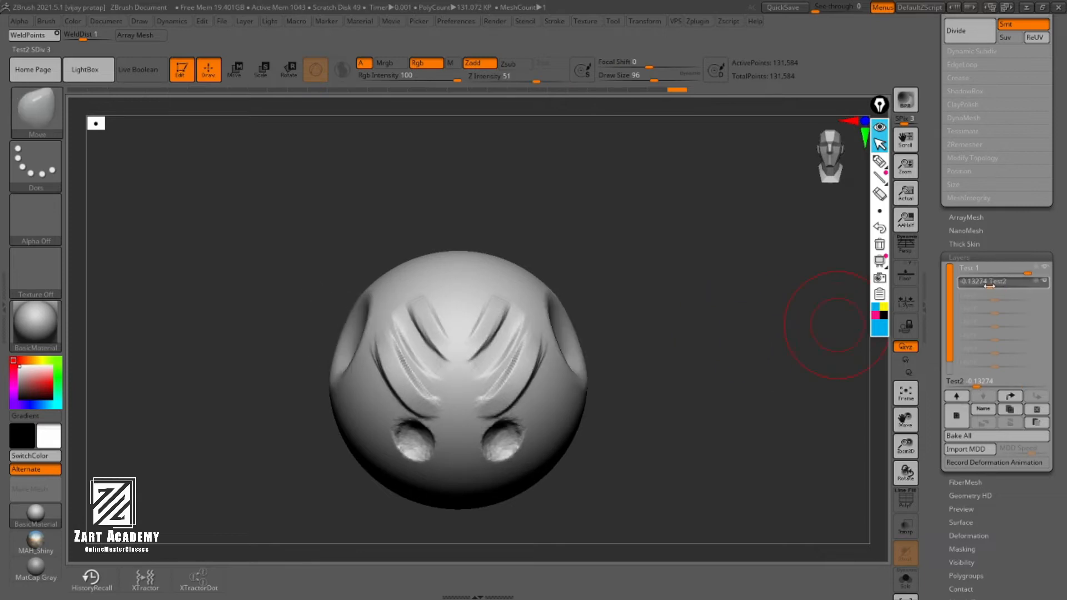
pyautogui.moveTo(750, 311); pyautogui.dragTo(826, 330)
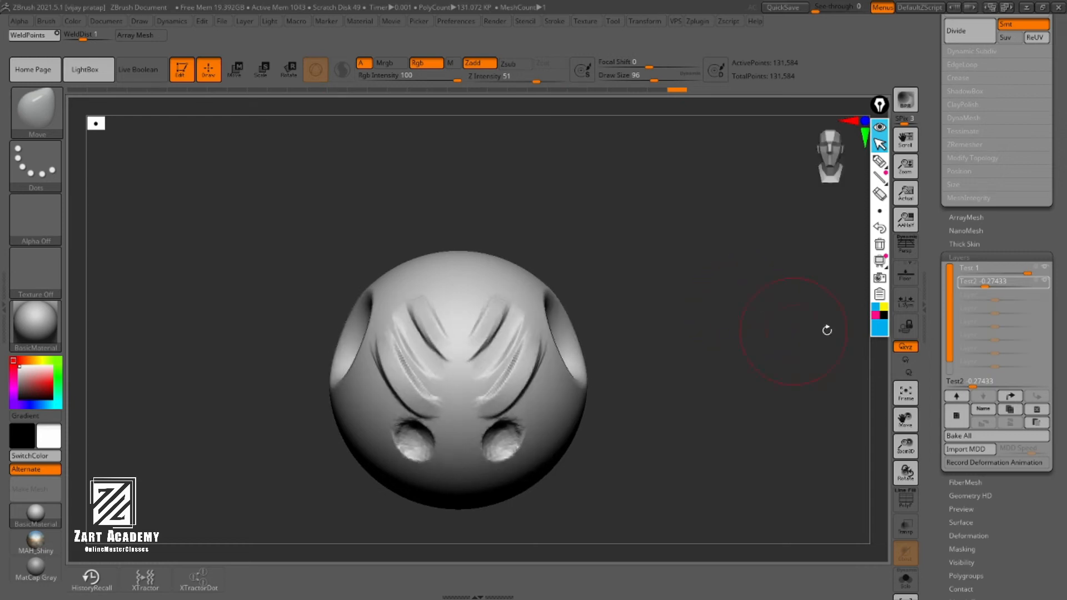
pyautogui.moveTo(1007, 283); pyautogui.dragTo(1034, 293)
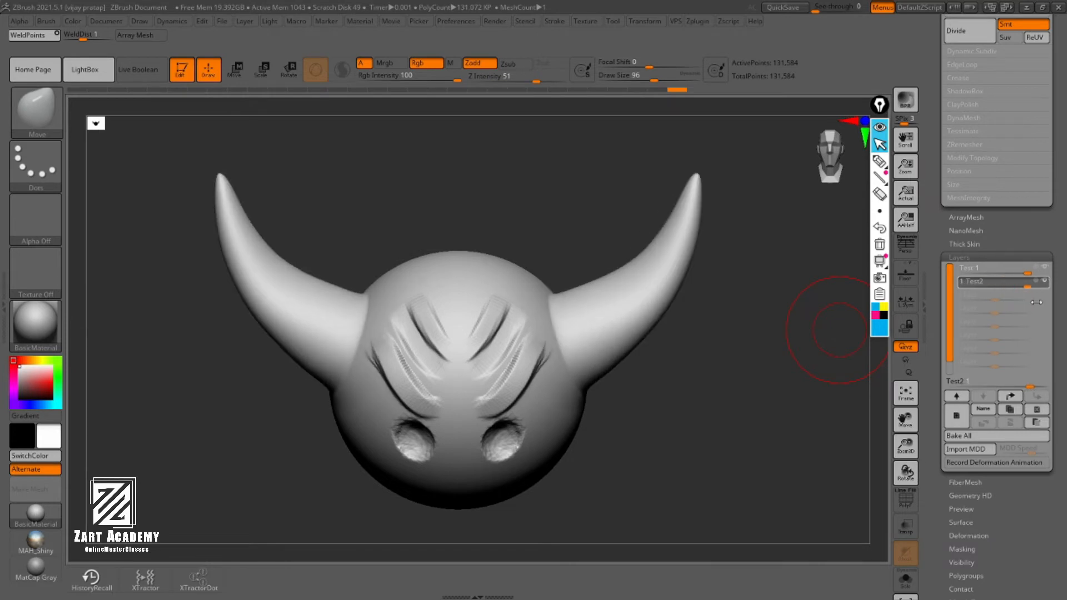
pyautogui.moveTo(772, 378); pyautogui.dragTo(756, 365)
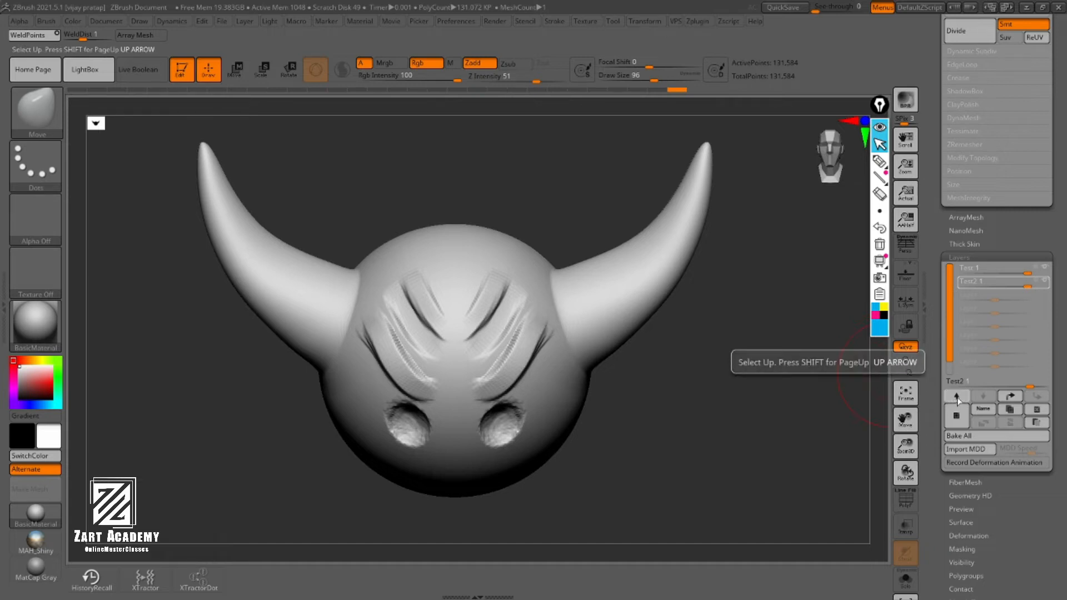
# Switch the active layer from Test2 to Test and back to Test2
pyautogui.moveTo(969, 280)
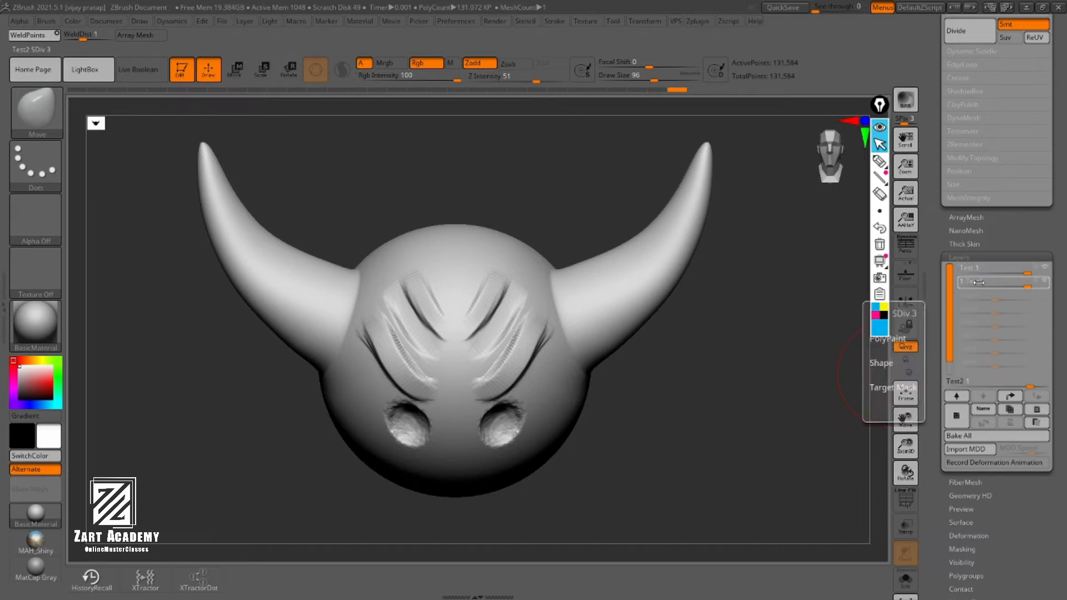
pyautogui.click(956, 398)
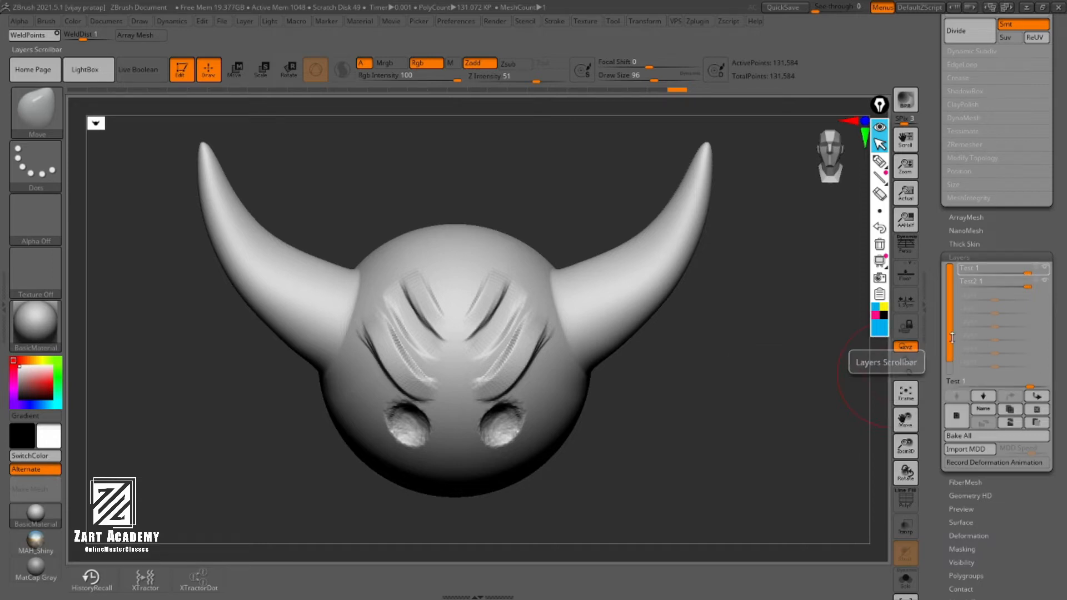
pyautogui.moveTo(969, 271)
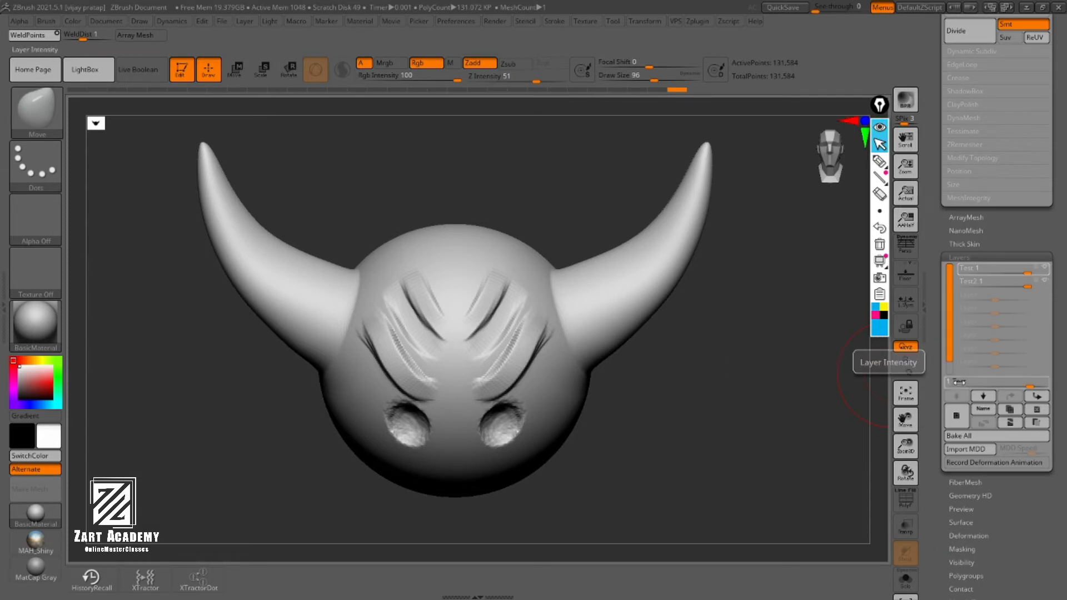
pyautogui.click(978, 271)
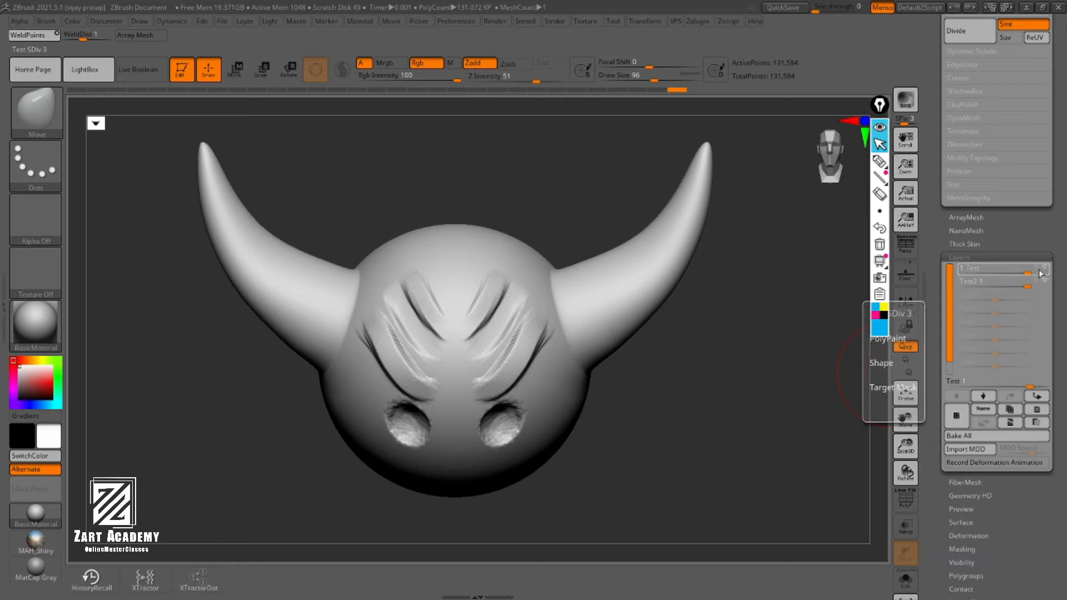
pyautogui.click(976, 282)
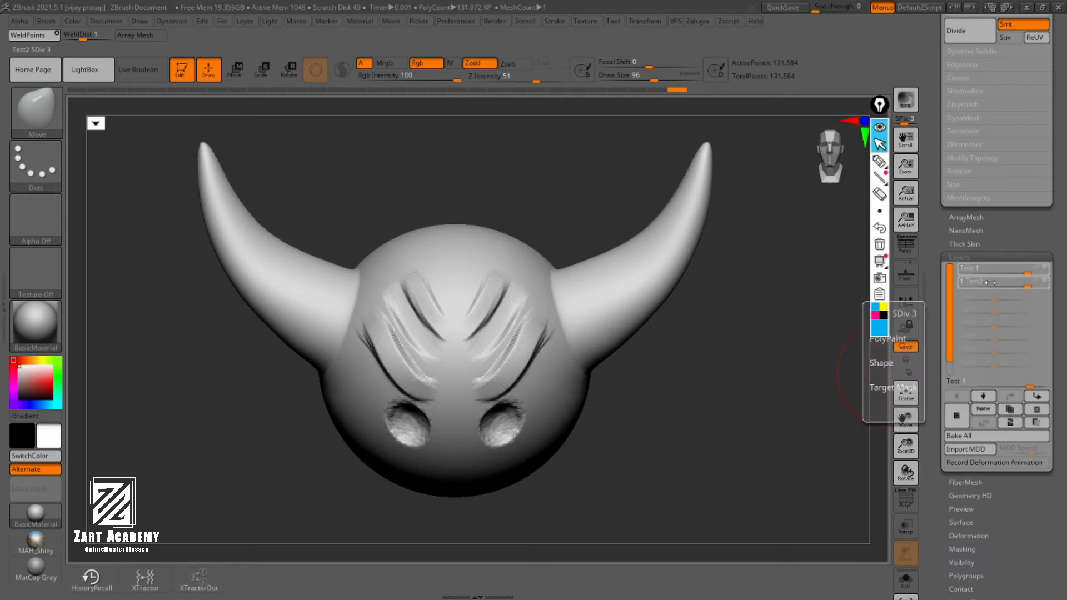
pyautogui.click(984, 397)
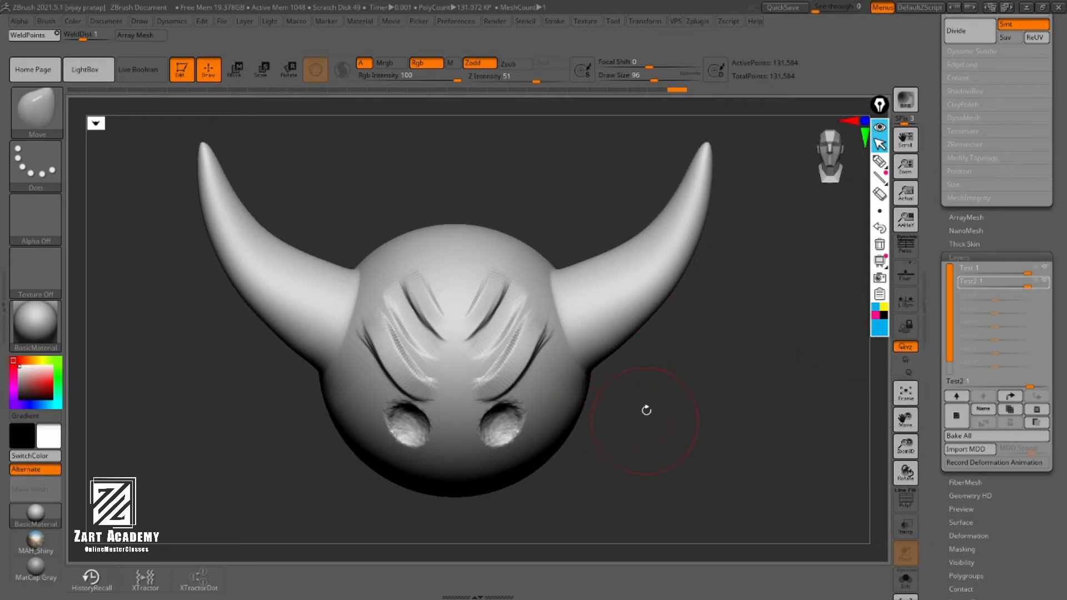
pyautogui.moveTo(645, 410); pyautogui.dragTo(653, 376)
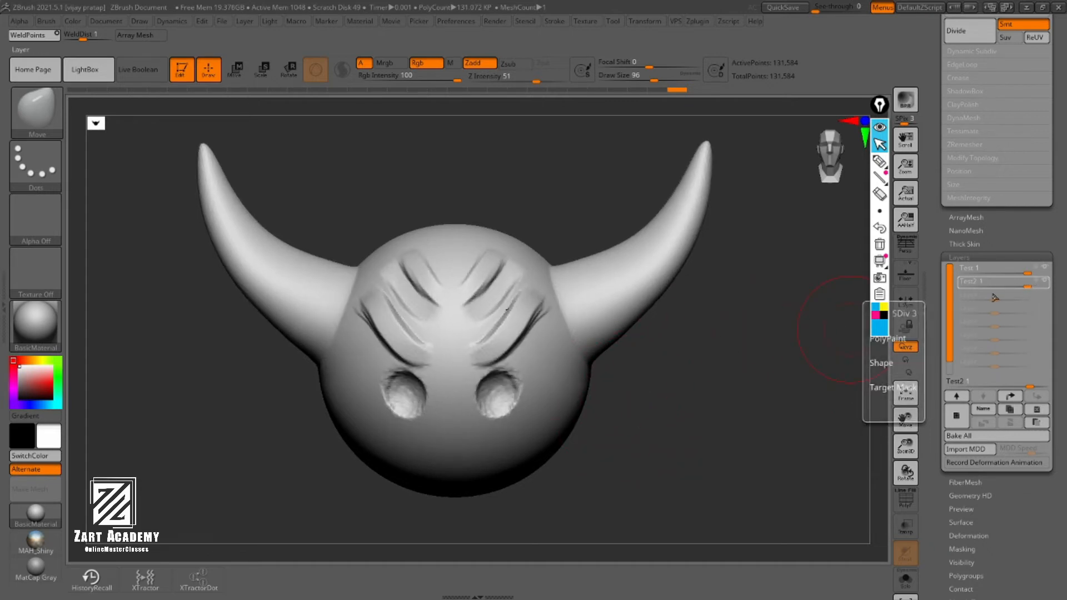
# Move the Test2 layer above the Test layer in the stack and return it below
pyautogui.click(1041, 283)
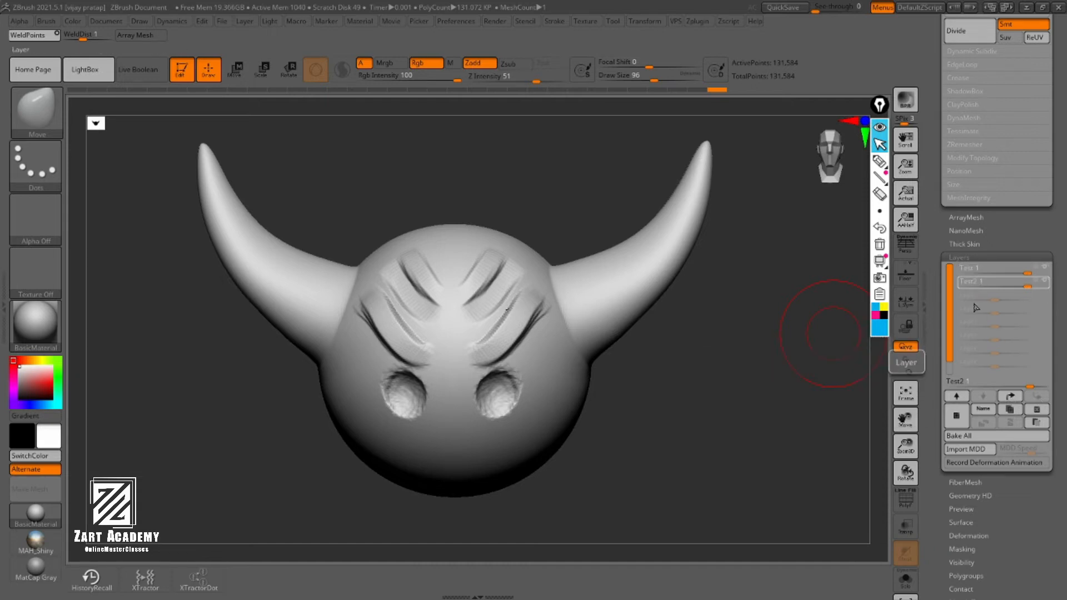
pyautogui.click(1012, 397)
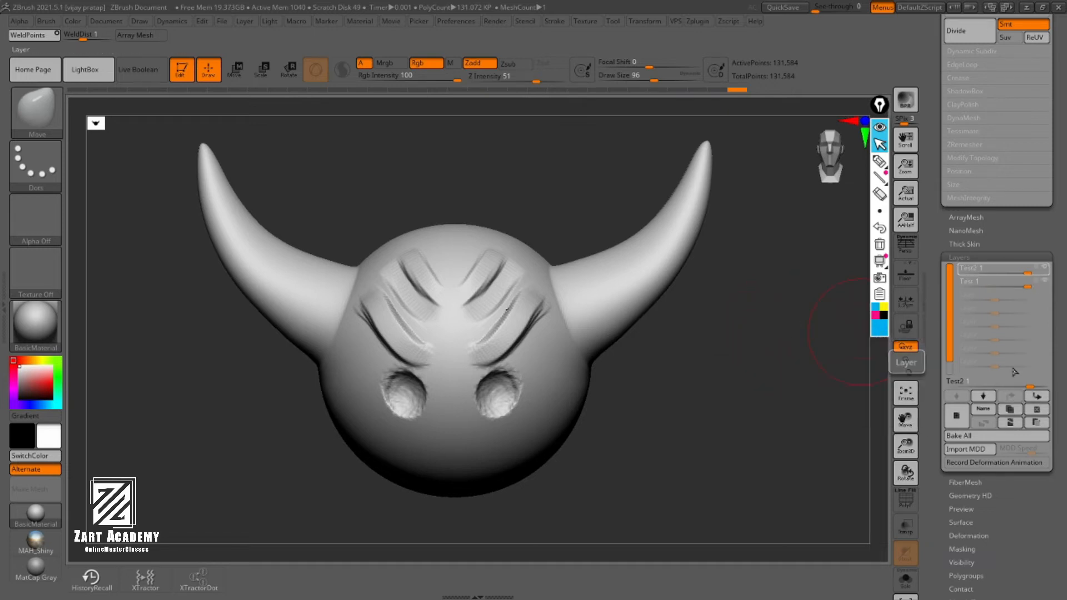
pyautogui.click(1043, 399)
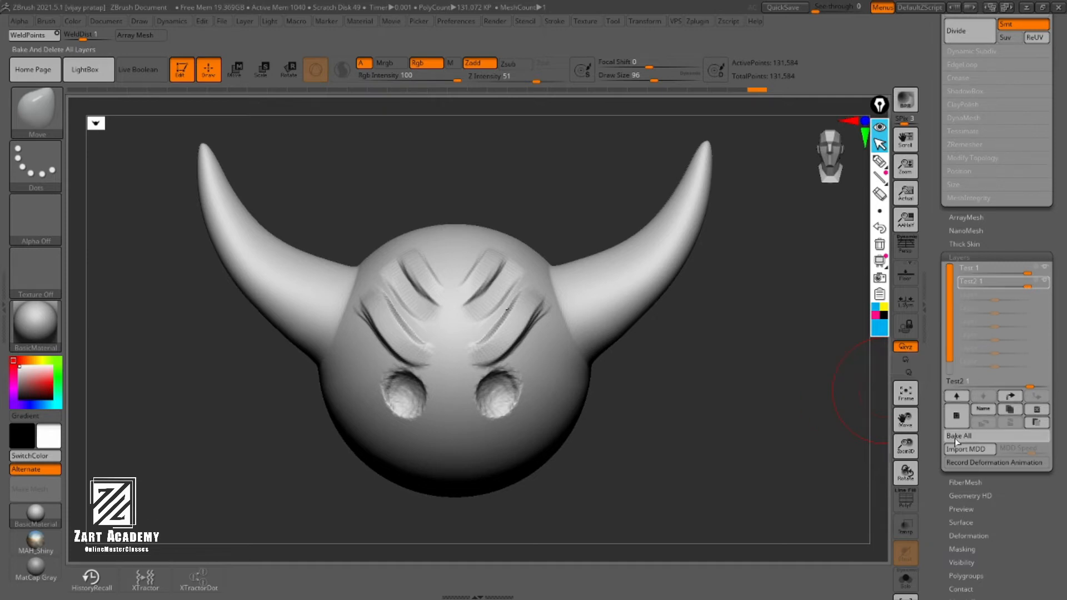
# Duplicate the Test2 layer to double the horns' length, and delete the duplicate
pyautogui.scroll(-1, 1065, 395)
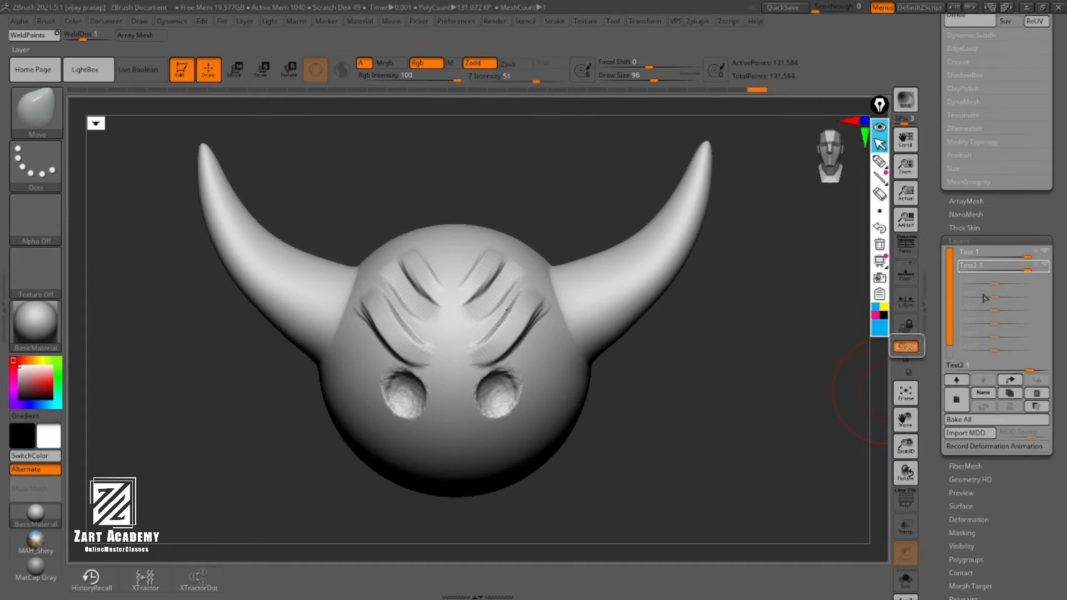
pyautogui.click(1010, 394)
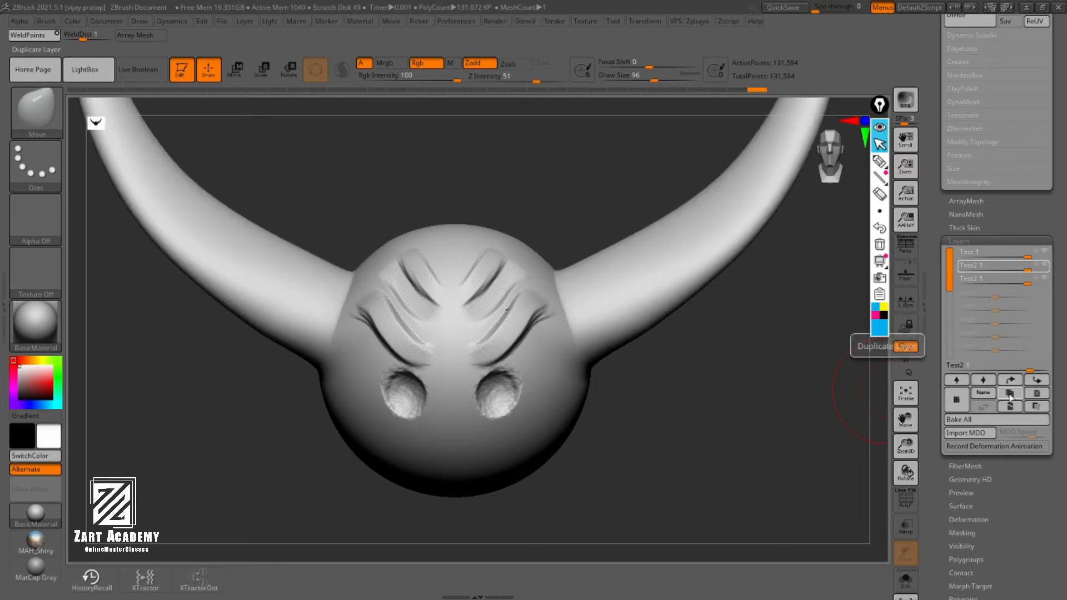
pyautogui.keyDown('alt'); pyautogui.moveTo(747, 433); pyautogui.dragTo(765, 392); pyautogui.keyUp('alt')
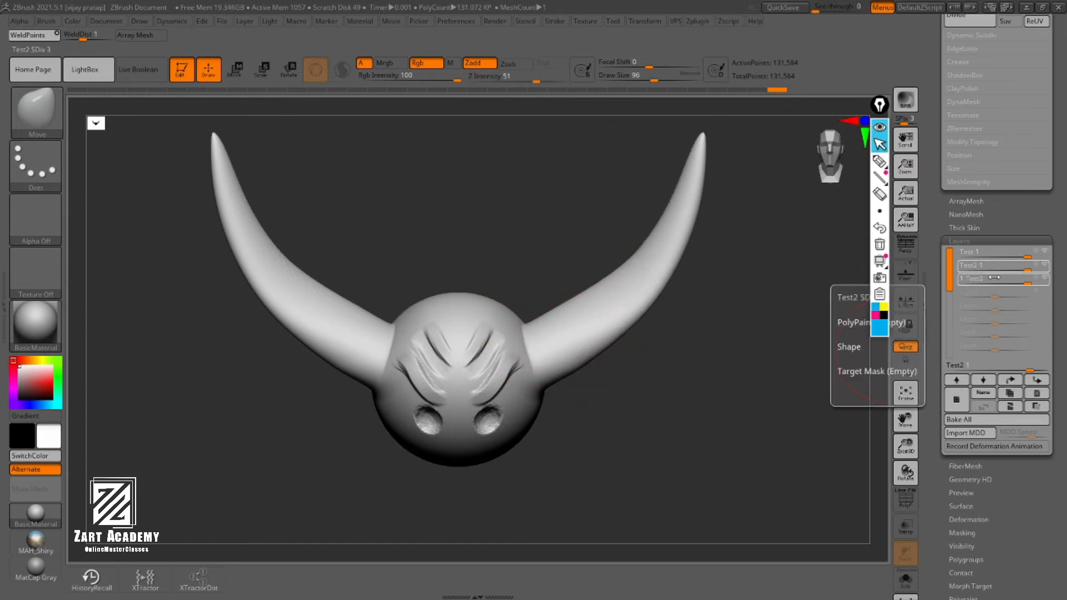
pyautogui.click(1037, 395)
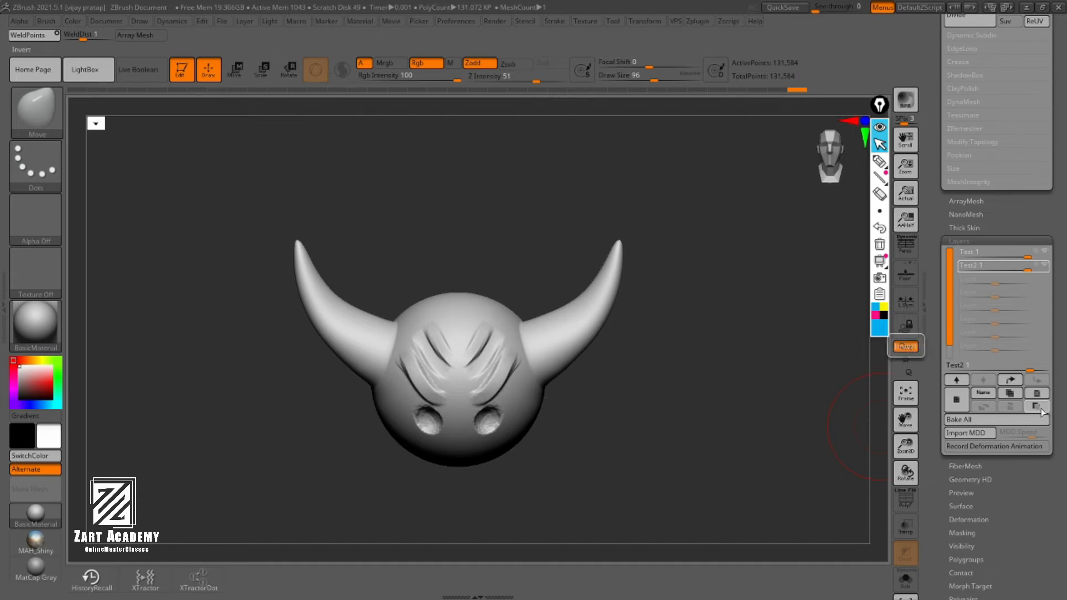
# Invert the Test2 layer to turn the horns inward, and invert it back to the outward horns
pyautogui.moveTo(779, 411); pyautogui.dragTo(776, 417)
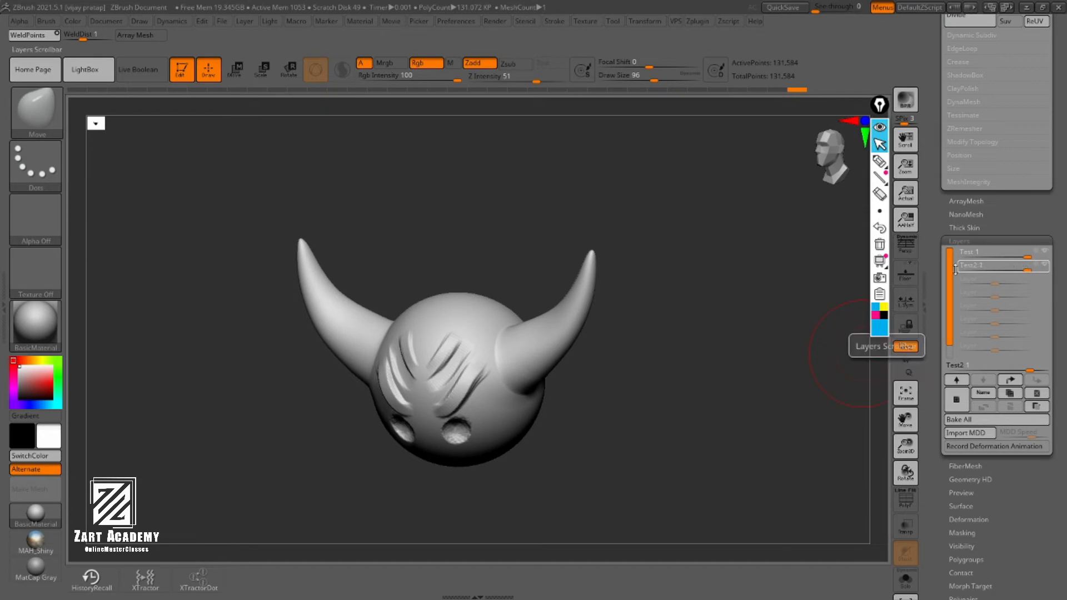
pyautogui.click(1034, 408)
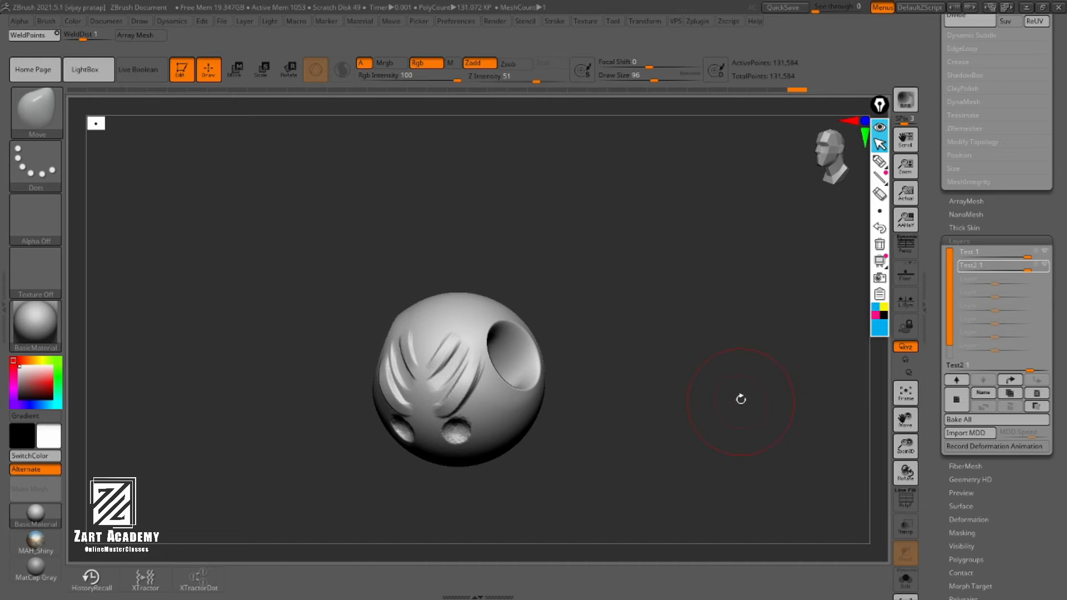
pyautogui.click(1038, 406)
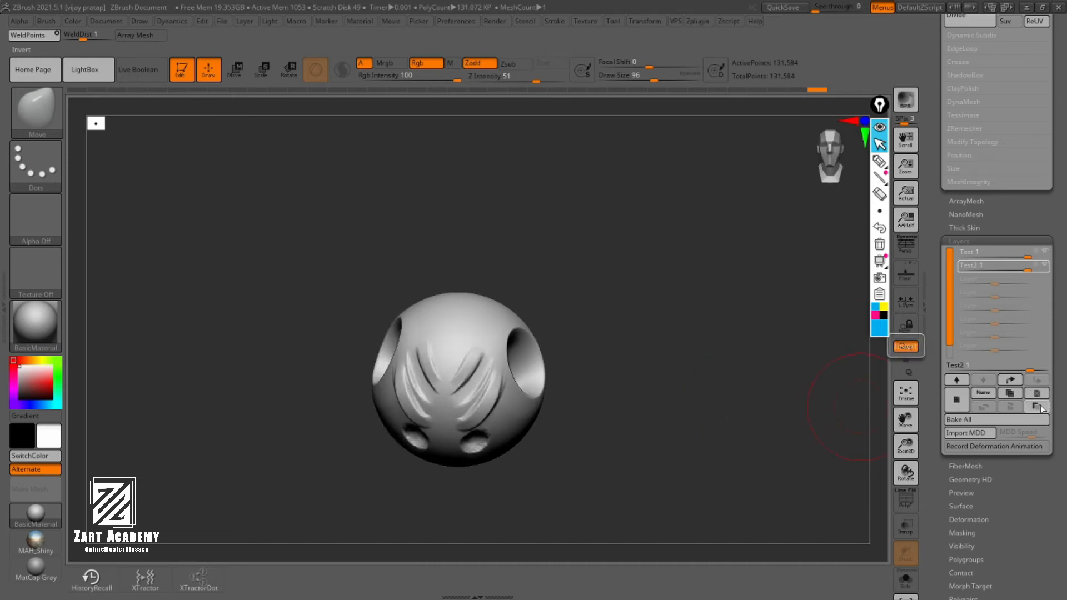
pyautogui.moveTo(704, 392); pyautogui.dragTo(745, 370)
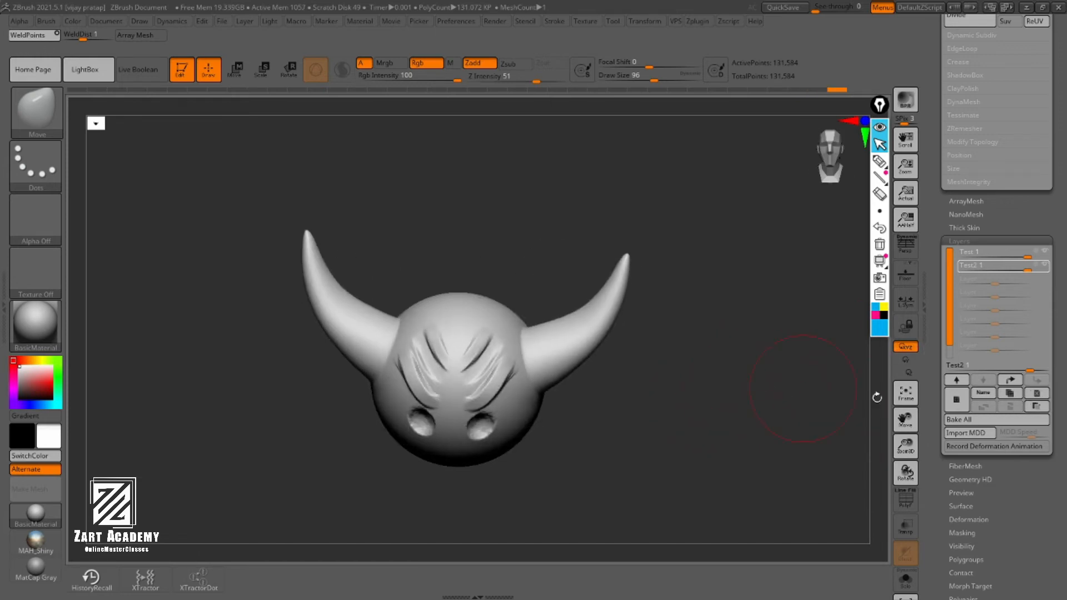
pyautogui.moveTo(1022, 270)
pyautogui.mouseDown()
pyautogui.moveTo(940, 267)
pyautogui.moveTo(1028, 269)
pyautogui.mouseUp()
pyautogui.click(1037, 407)
pyautogui.click(1037, 407)
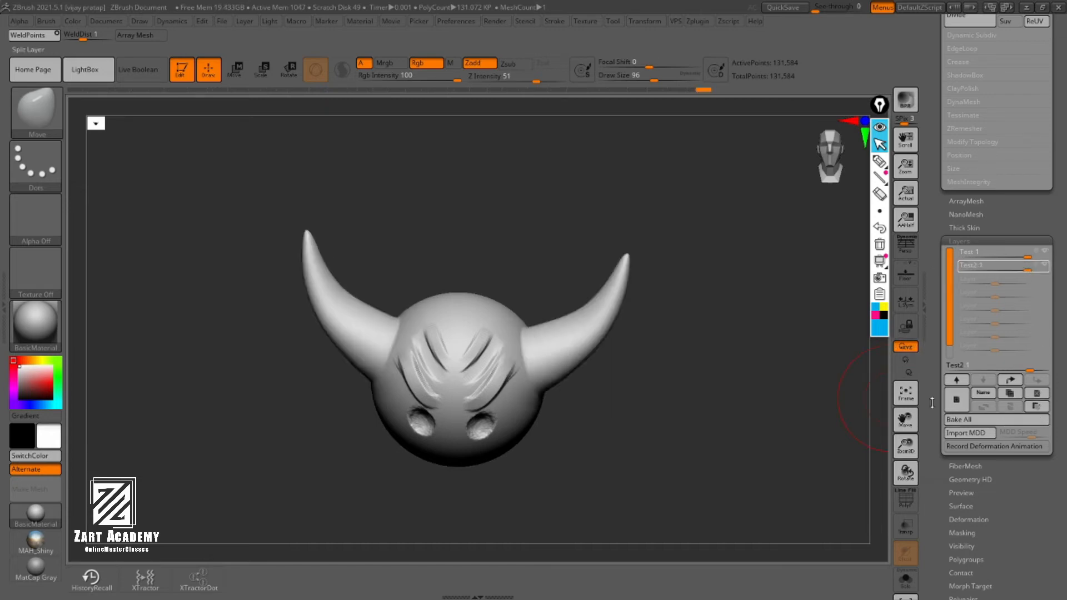
pyautogui.moveTo(720, 390)
pyautogui.mouseDown()
pyautogui.moveTo(705, 367)
pyautogui.moveTo(717, 339)
pyautogui.moveTo(752, 388)
pyautogui.mouseUp()
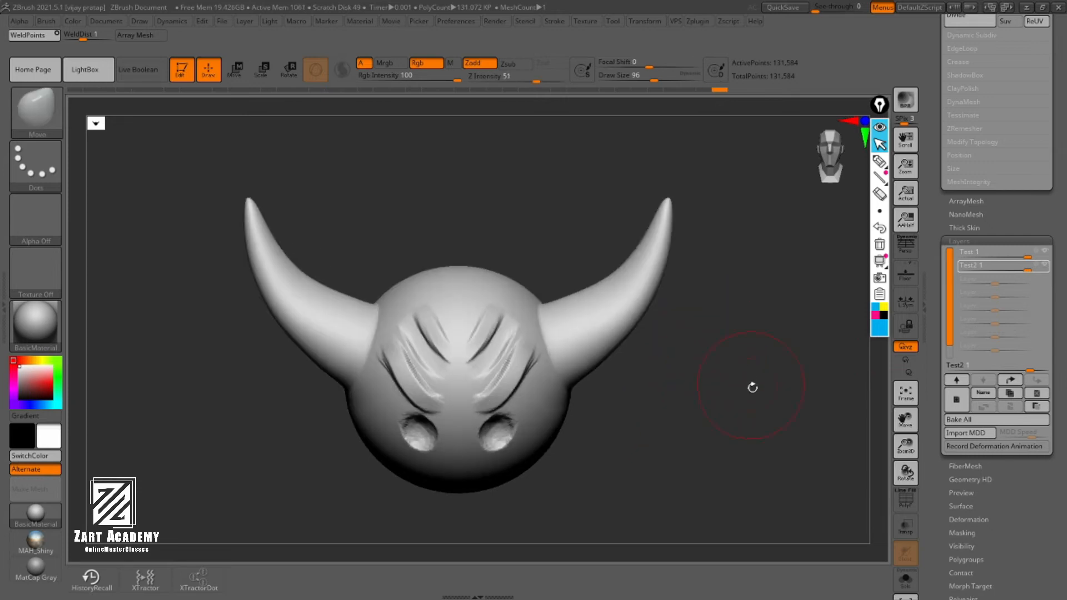
# Select the Test layer and merge it with the Test2 layer below
pyautogui.click(1012, 408)
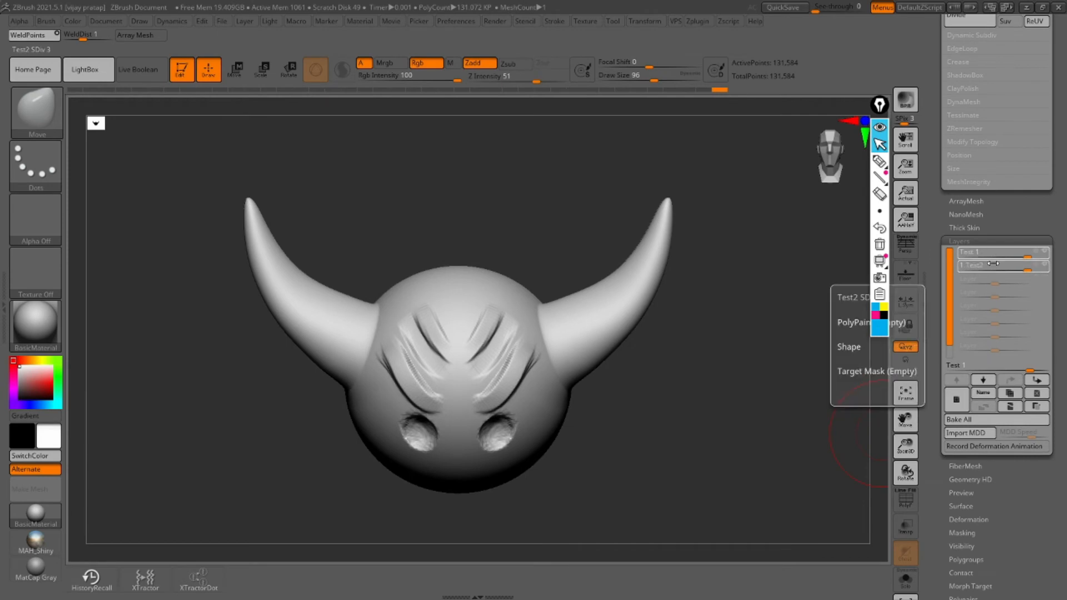
pyautogui.moveTo(982, 254)
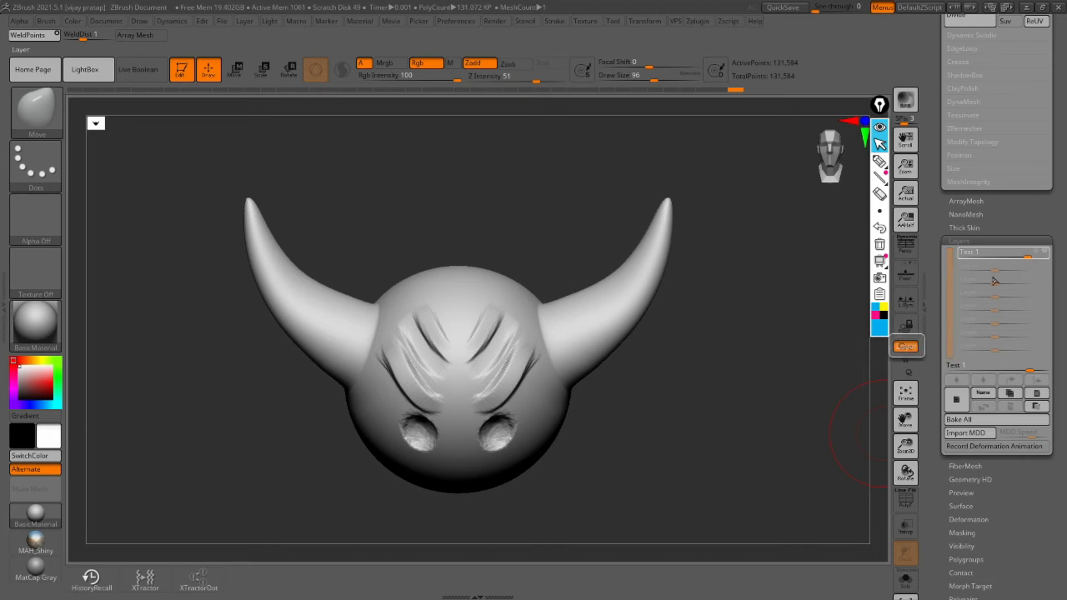
pyautogui.click(1013, 408)
# Toggle the merged layer's visibility to compare the combined sculpt with the plain sphere
pyautogui.click(1045, 256)
pyautogui.click(1045, 255)
pyautogui.click(1046, 254)
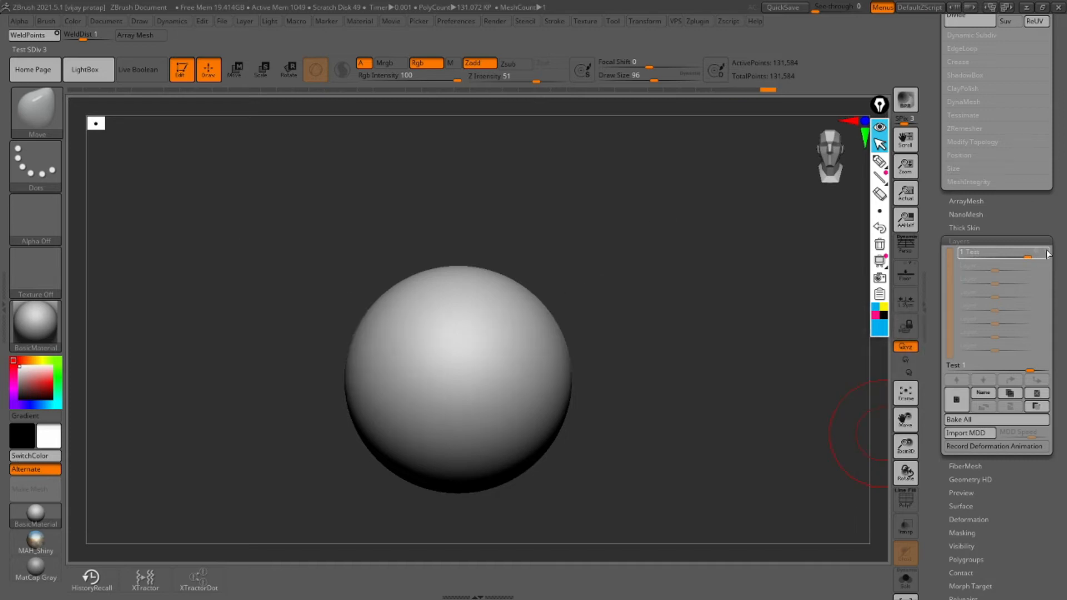
# Switch the Test layer off and on repeatedly to compare the bare sphere with the horned sculpt, leaving the layer visible
pyautogui.click(1047, 254)
pyautogui.click(1046, 255)
pyautogui.click(1046, 255)
pyautogui.click(1046, 254)
pyautogui.click(1046, 255)
pyautogui.click(1046, 255)
pyautogui.click(1046, 255)
pyautogui.click(1046, 255)
pyautogui.click(1047, 254)
pyautogui.click(1046, 254)
pyautogui.click(1046, 254)
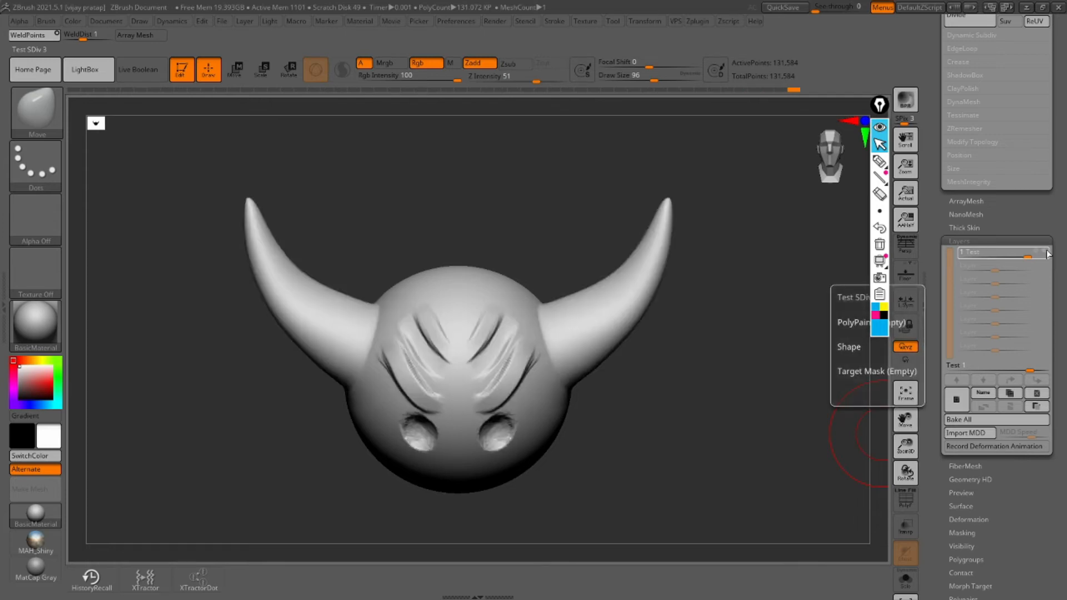
pyautogui.click(1046, 254)
pyautogui.click(1046, 255)
pyautogui.click(1046, 255)
pyautogui.click(1046, 255)
pyautogui.click(1046, 254)
pyautogui.click(1048, 254)
pyautogui.click(1047, 254)
pyautogui.click(1047, 254)
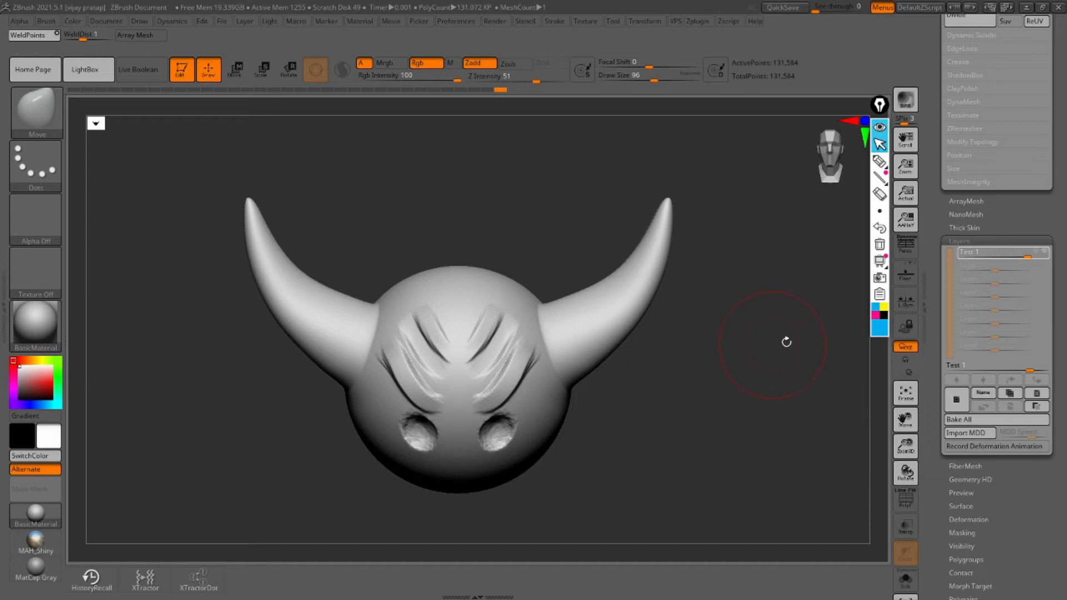
# Switch to the Standard brush and enable Rgb color painting
pyautogui.moveTo(762, 395)
pyautogui.mouseDown()
pyautogui.moveTo(776, 374)
pyautogui.moveTo(786, 379)
pyautogui.mouseUp()
pyautogui.press('b')
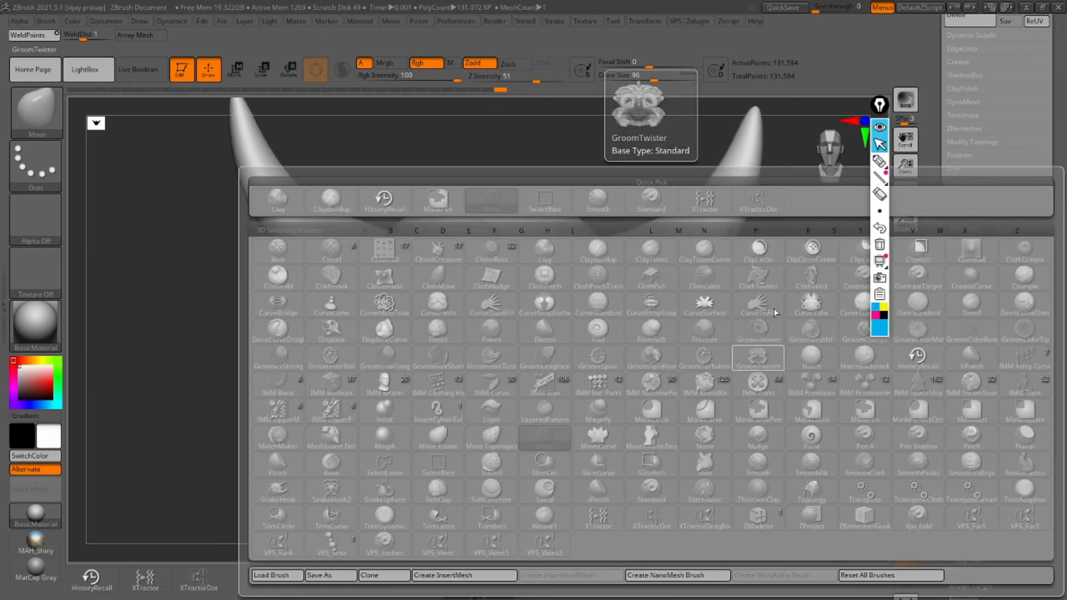
pyautogui.press('b')
pyautogui.press('s')
pyautogui.press('t')
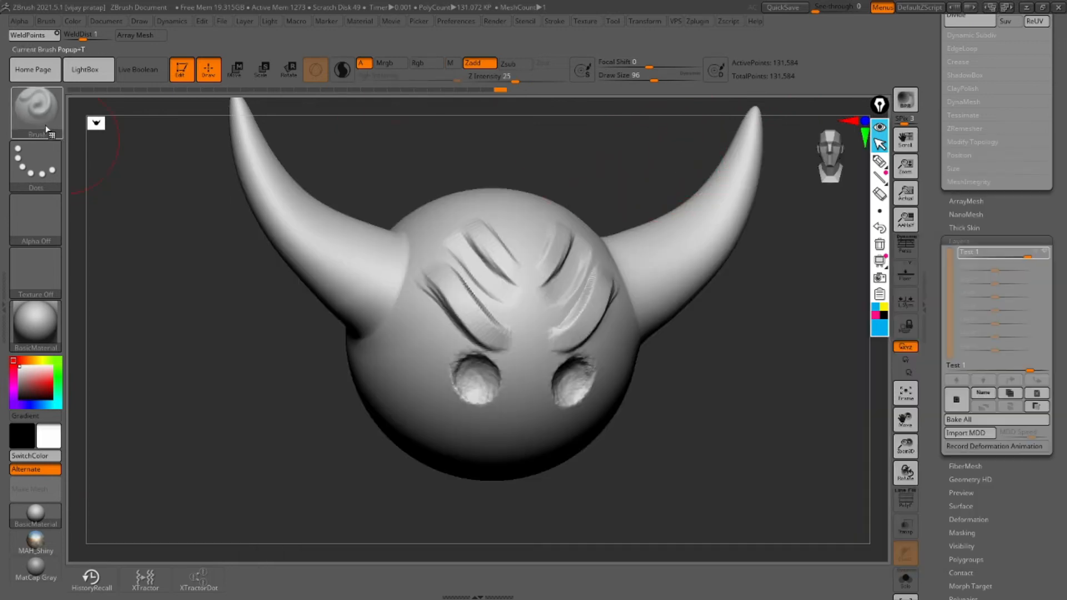
pyautogui.click(426, 63)
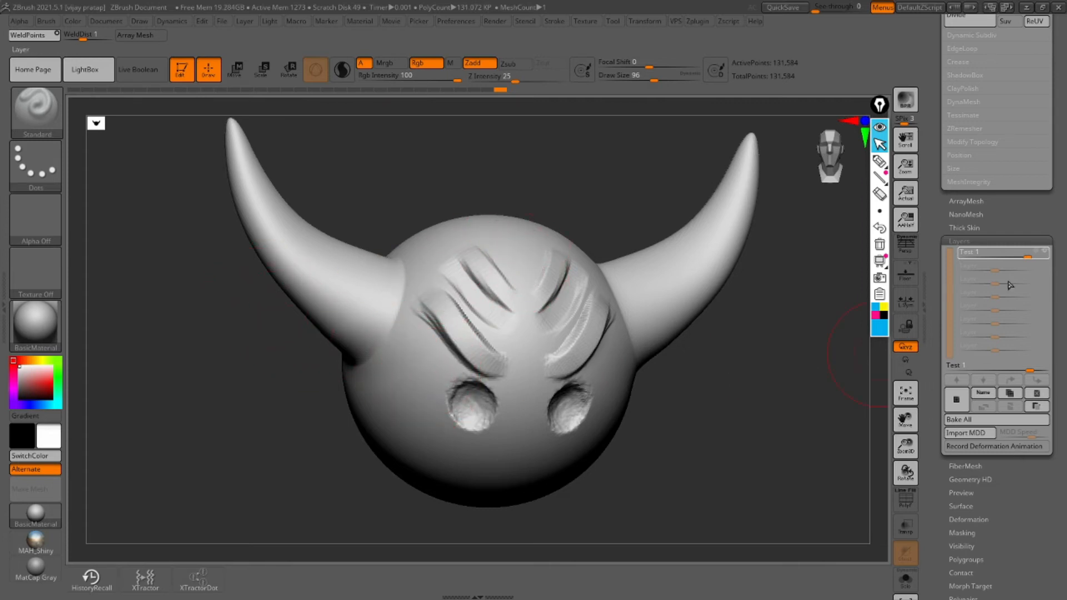
# Turn on recording for the Test layer and sculpt raised red cheeks on both sides below the eyes
pyautogui.moveTo(1036, 257)
pyautogui.moveTo(737, 377); pyautogui.dragTo(624, 361)
pyautogui.click(56, 383)
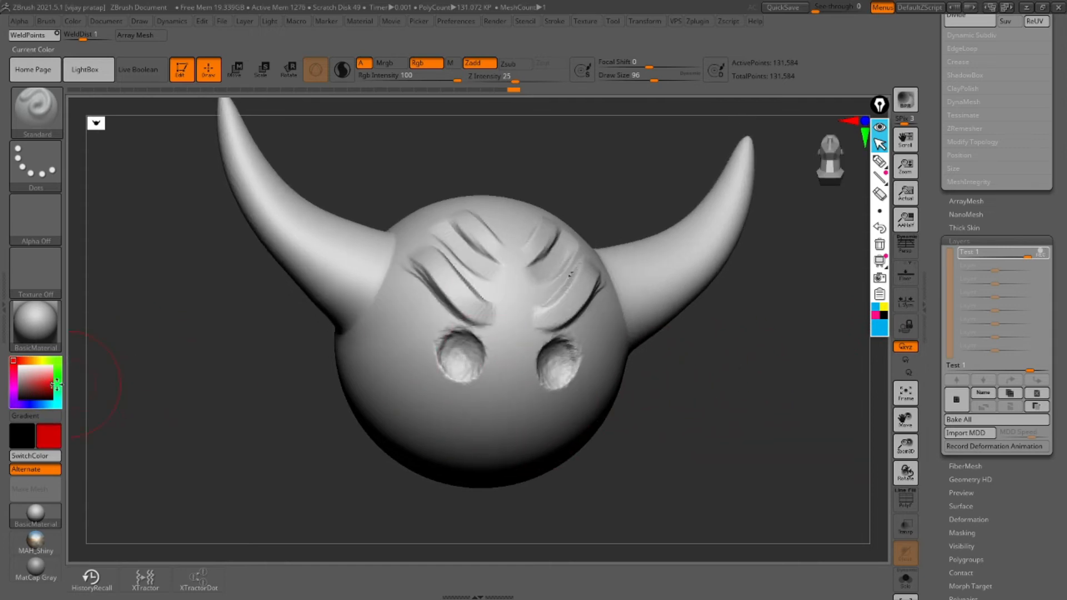
pyautogui.moveTo(314, 436); pyautogui.dragTo(409, 381)
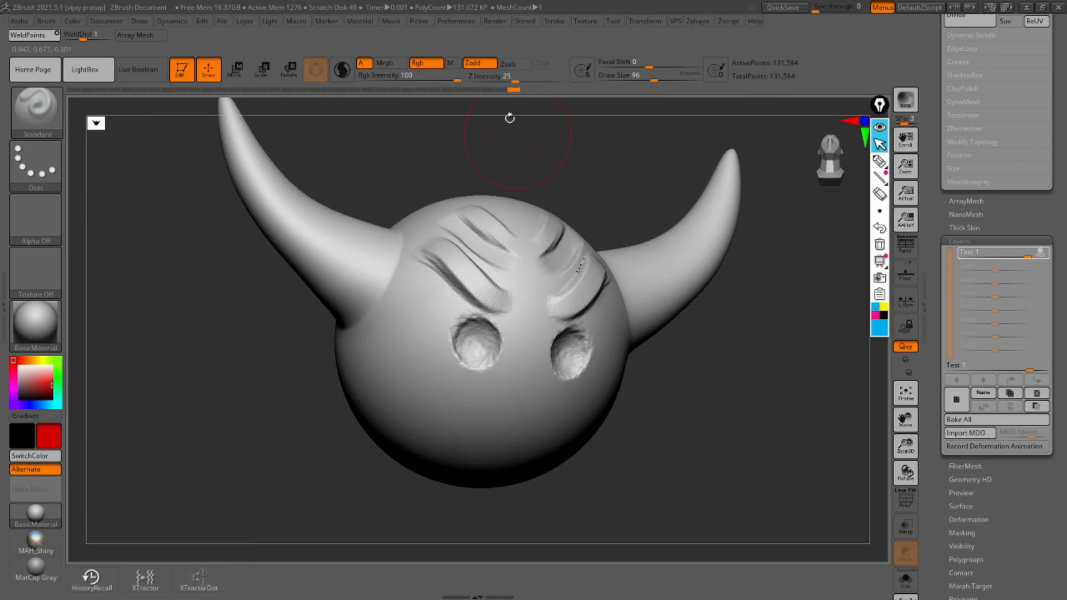
pyautogui.moveTo(675, 345); pyautogui.dragTo(725, 353)
pyautogui.keyDown('alt'); pyautogui.moveTo(726, 353); pyautogui.dragTo(725, 411); pyautogui.keyUp('alt')
pyautogui.moveTo(403, 409)
pyautogui.mouseDown()
pyautogui.moveTo(419, 402)
pyautogui.moveTo(399, 386)
pyautogui.mouseUp()
pyautogui.moveTo(723, 386)
pyautogui.mouseDown()
pyautogui.moveTo(773, 376)
pyautogui.moveTo(734, 427)
pyautogui.moveTo(755, 395)
pyautogui.moveTo(795, 411)
pyautogui.moveTo(829, 406)
pyautogui.moveTo(809, 410)
pyautogui.mouseUp()
pyautogui.moveTo(769, 368)
pyautogui.mouseDown()
pyautogui.moveTo(739, 399)
pyautogui.moveTo(774, 379)
pyautogui.moveTo(769, 404)
pyautogui.mouseUp()
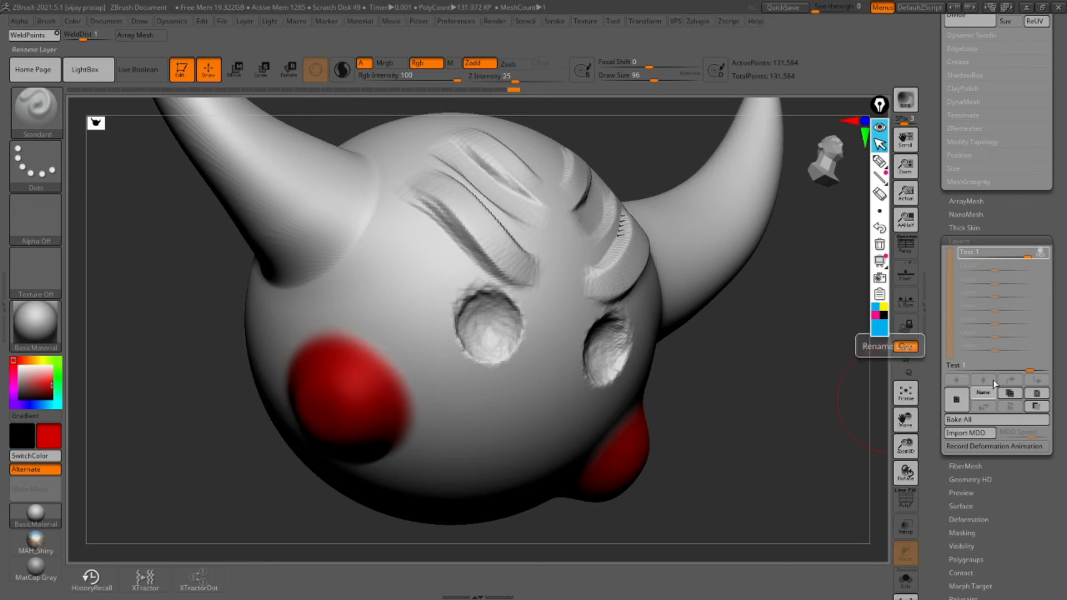
# Split the polypaint of the Test layer into its own layer and select the resulting Test_Paint layer
pyautogui.moveTo(1046, 256)
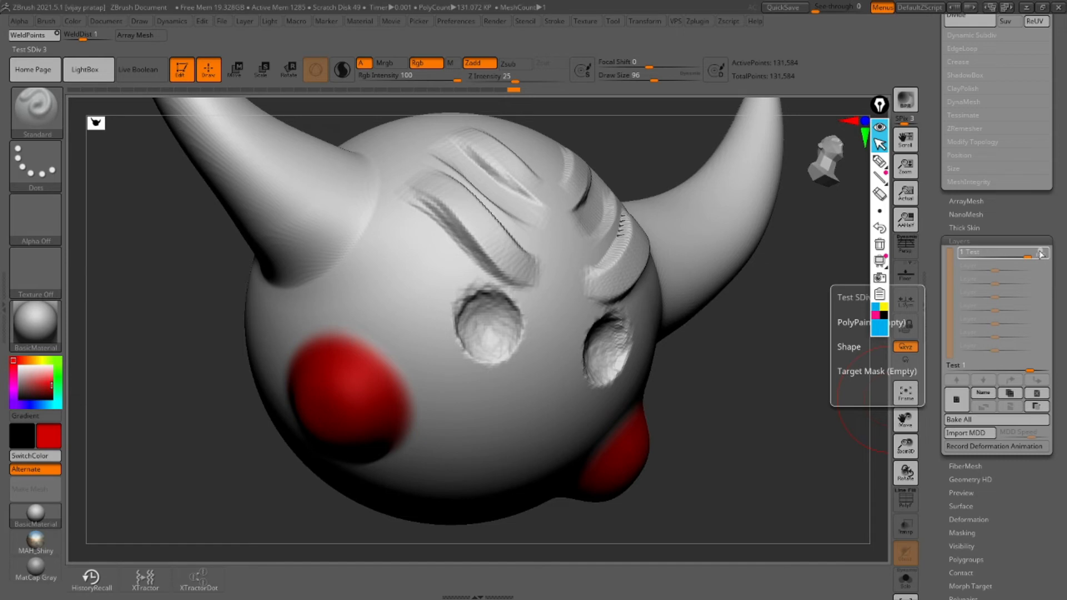
pyautogui.click(985, 408)
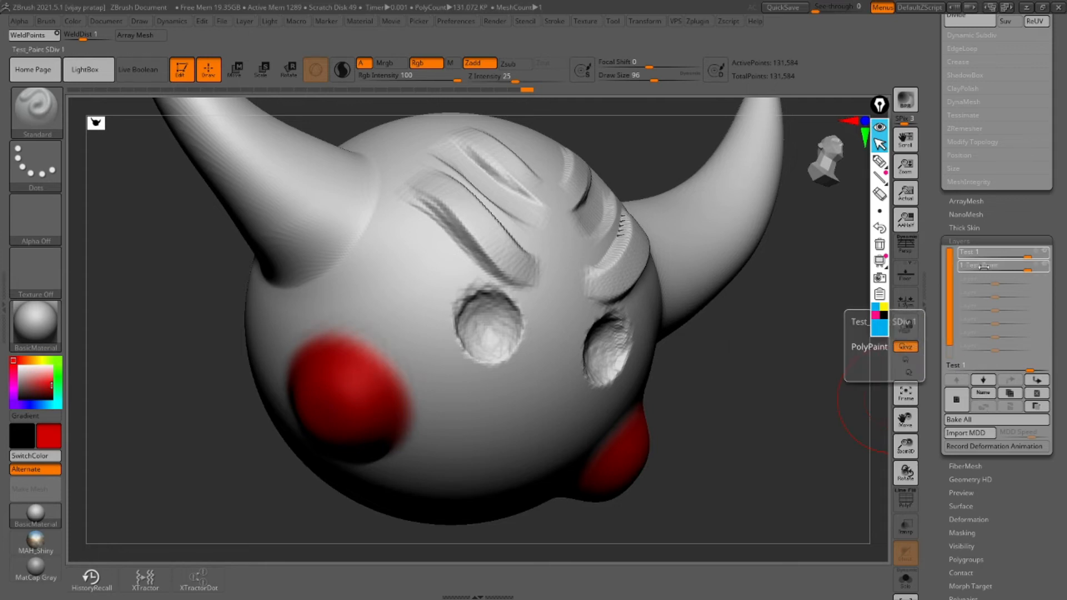
pyautogui.click(984, 267)
# Toggle the Test_Paint and Test layers separately to compare painted color with sculpted shape, leaving only Test_Paint hidden
pyautogui.click(1044, 269)
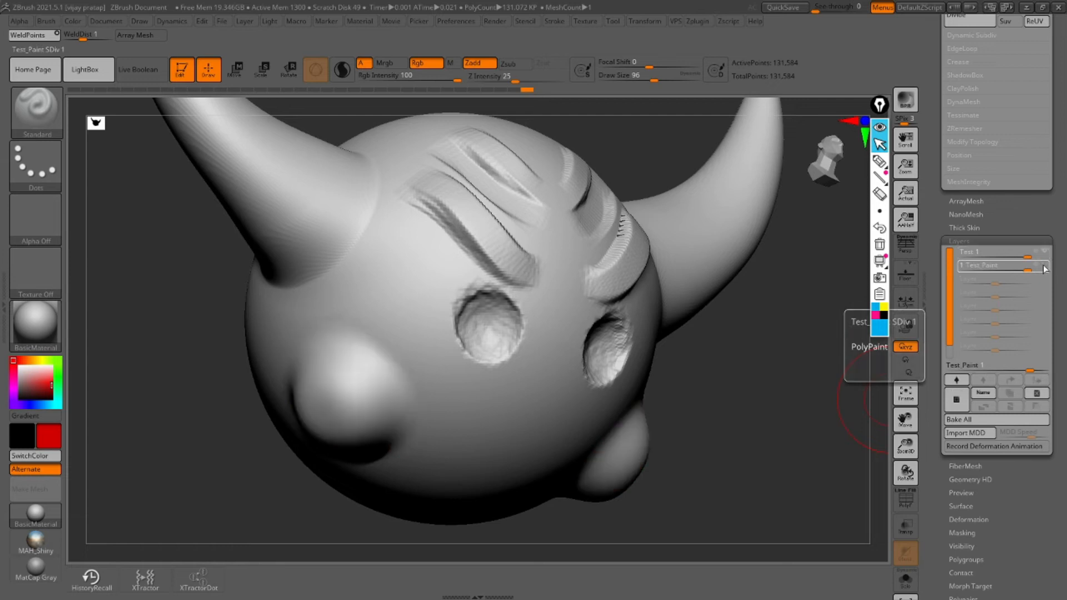
pyautogui.click(1044, 269)
pyautogui.click(1045, 268)
pyautogui.click(1045, 269)
pyautogui.click(1045, 269)
pyautogui.click(1046, 255)
pyautogui.click(1046, 255)
pyautogui.click(1046, 255)
pyautogui.click(1046, 255)
pyautogui.click(1047, 255)
pyautogui.click(1047, 255)
pyautogui.moveTo(709, 384)
pyautogui.mouseDown()
pyautogui.moveTo(758, 393)
pyautogui.moveTo(753, 350)
pyautogui.moveTo(765, 396)
pyautogui.moveTo(795, 411)
pyautogui.mouseUp()
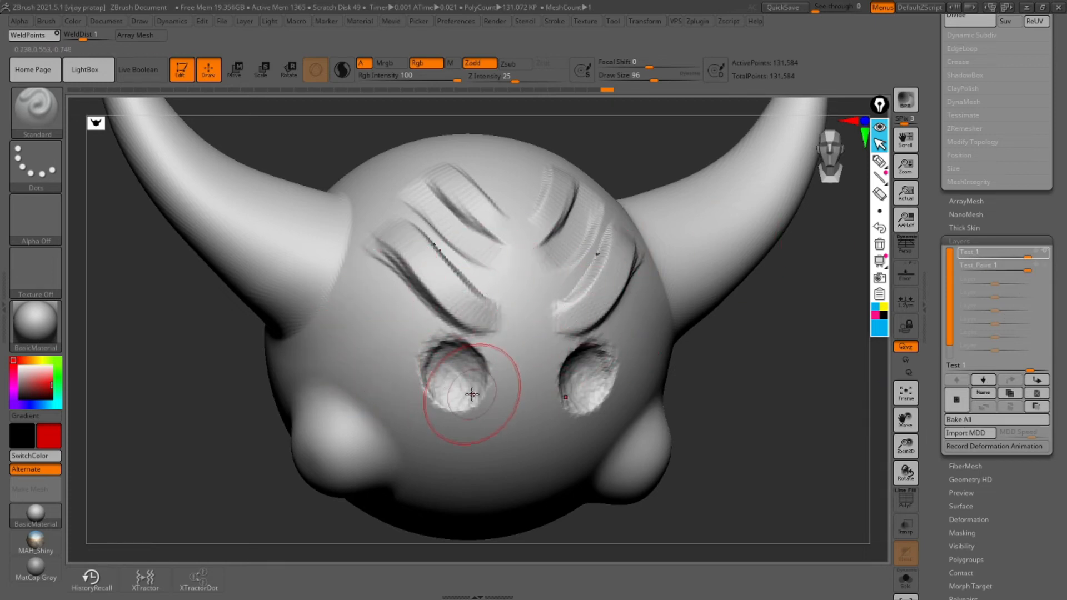
# Bake all layers into the mesh, inspect the result with the wireframe toggled, and undo the bake
pyautogui.click(957, 420)
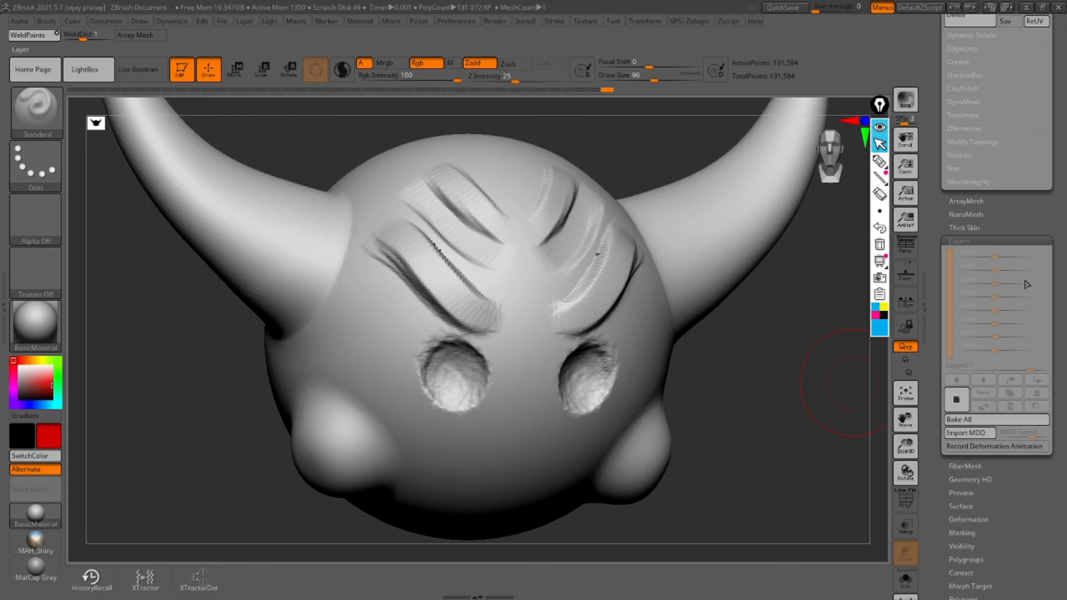
pyautogui.moveTo(797, 384)
pyautogui.keyDown('alt'); pyautogui.mouseDown()
pyautogui.moveTo(793, 373)
pyautogui.moveTo(753, 376)
pyautogui.moveTo(834, 362)
pyautogui.moveTo(728, 374)
pyautogui.moveTo(699, 406)
pyautogui.moveTo(752, 434)
pyautogui.moveTo(798, 412)
pyautogui.mouseUp(); pyautogui.keyUp('alt')
pyautogui.hotkey('shift', 'f')
pyautogui.hotkey('shift', 'f')
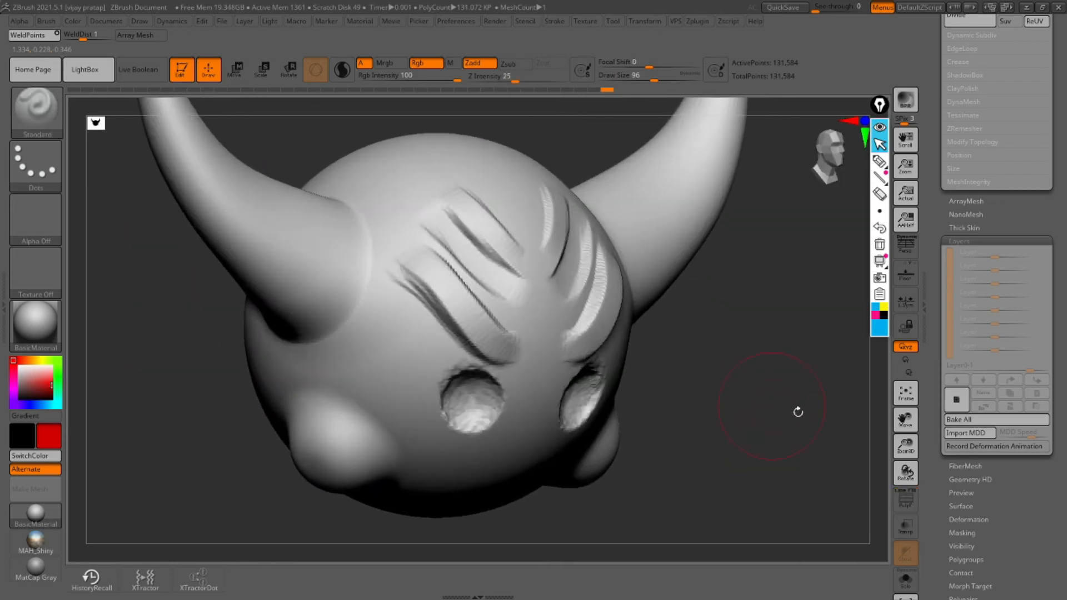
pyautogui.moveTo(721, 321); pyautogui.dragTo(922, 346)
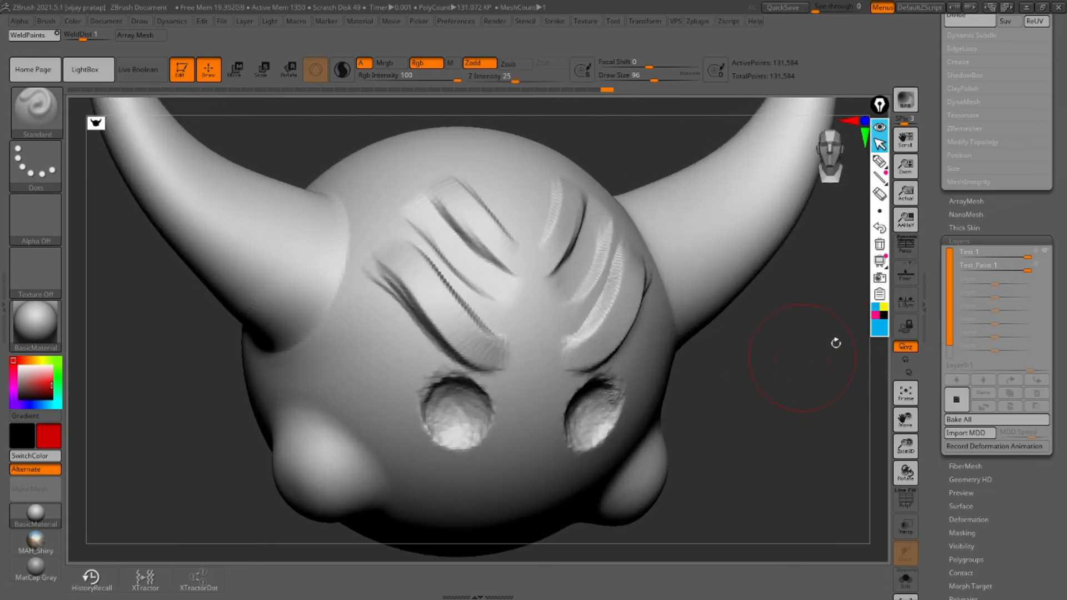
# Set the Test layer's intensity to about 0.54 and the Test_Paint layer's intensity to about 0.89
pyautogui.moveTo(1028, 271)
pyautogui.mouseDown()
pyautogui.moveTo(1018, 272)
pyautogui.moveTo(1026, 259)
pyautogui.moveTo(1006, 257)
pyautogui.moveTo(1024, 257)
pyautogui.moveTo(976, 258)
pyautogui.mouseUp()
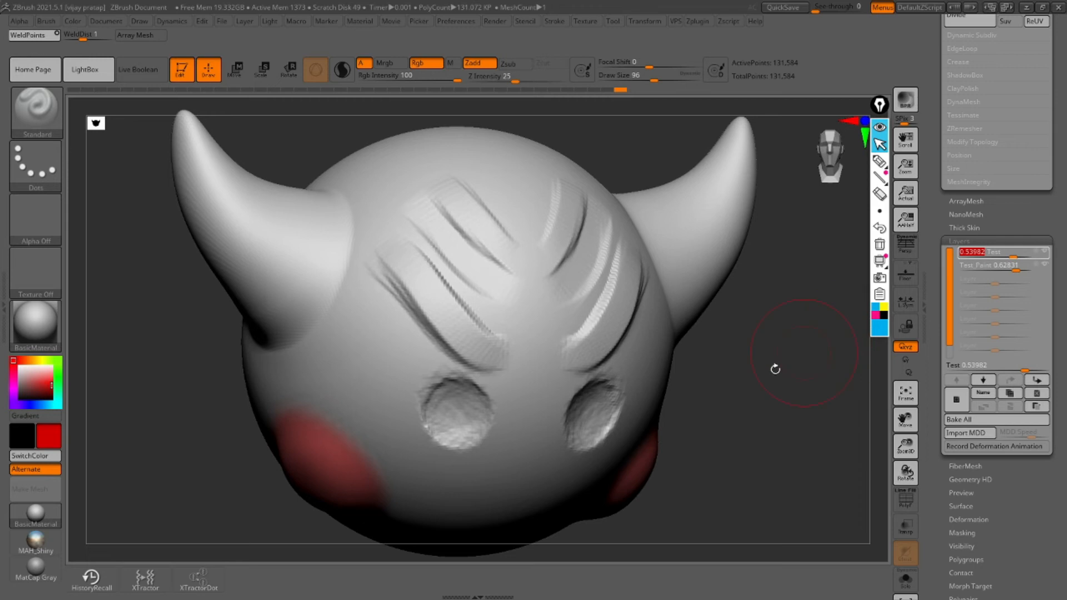
pyautogui.moveTo(775, 369); pyautogui.dragTo(761, 381)
pyautogui.click(1016, 266)
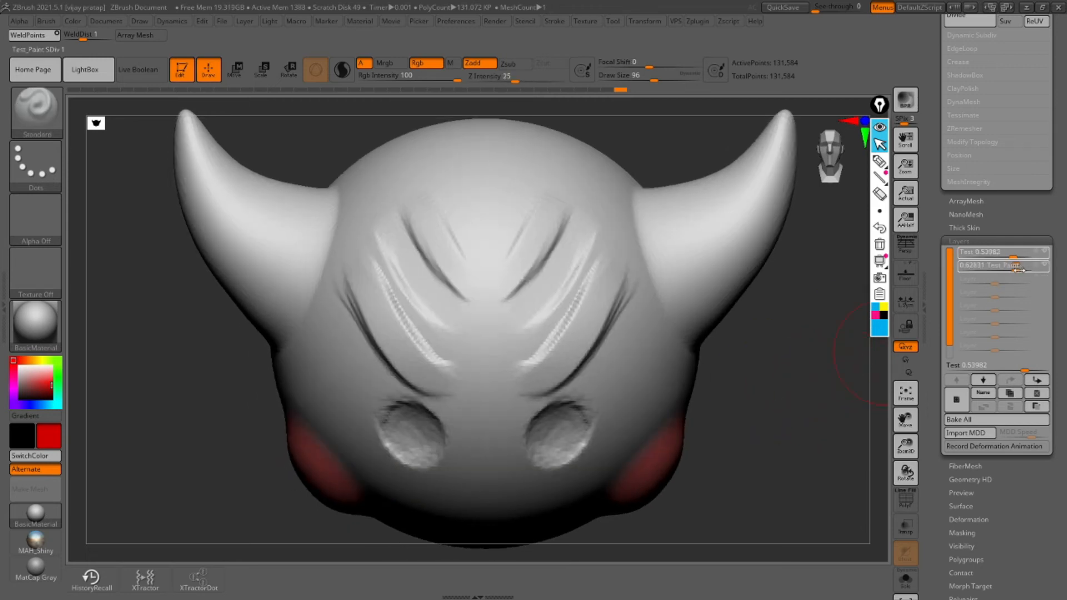
pyautogui.moveTo(1018, 270); pyautogui.dragTo(1024, 269)
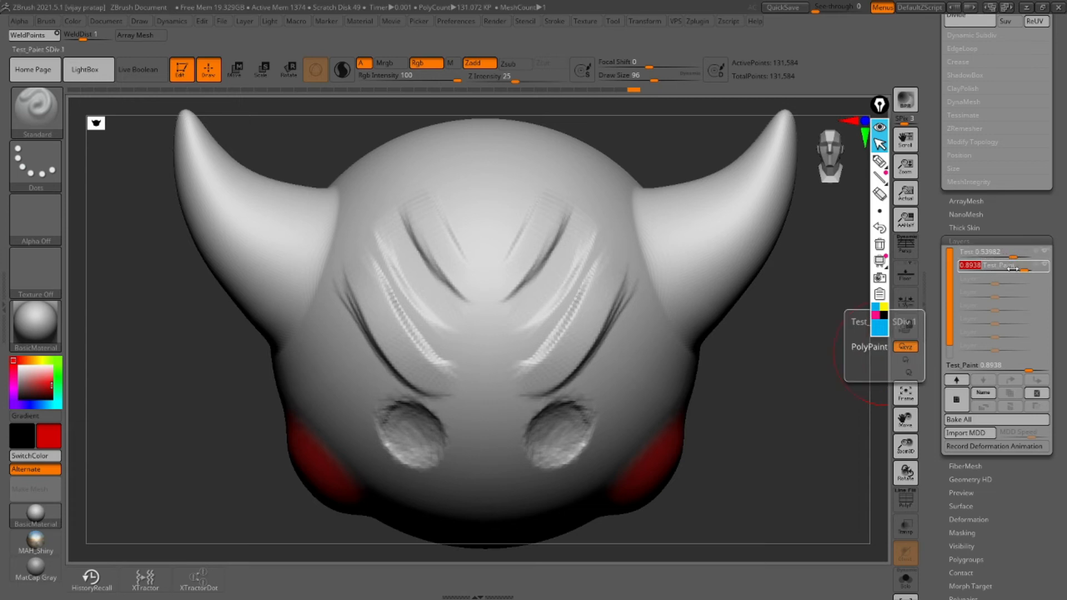
pyautogui.moveTo(790, 357)
pyautogui.mouseDown()
pyautogui.moveTo(822, 362)
pyautogui.moveTo(796, 382)
pyautogui.moveTo(776, 355)
pyautogui.moveTo(778, 374)
pyautogui.moveTo(755, 373)
pyautogui.moveTo(778, 385)
pyautogui.moveTo(770, 371)
pyautogui.mouseUp()
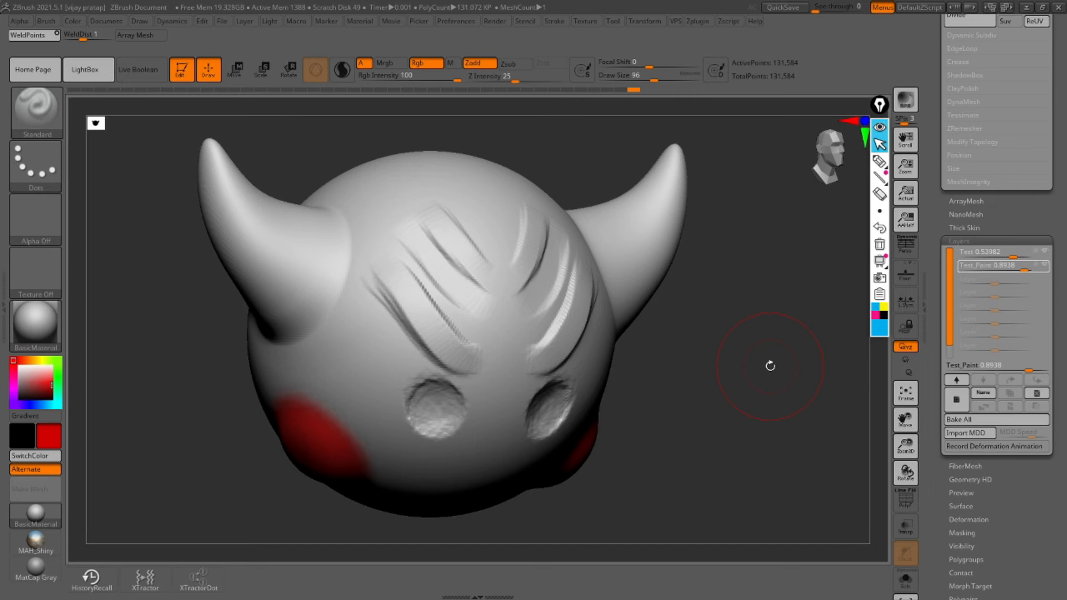
pyautogui.moveTo(765, 383); pyautogui.dragTo(850, 345)
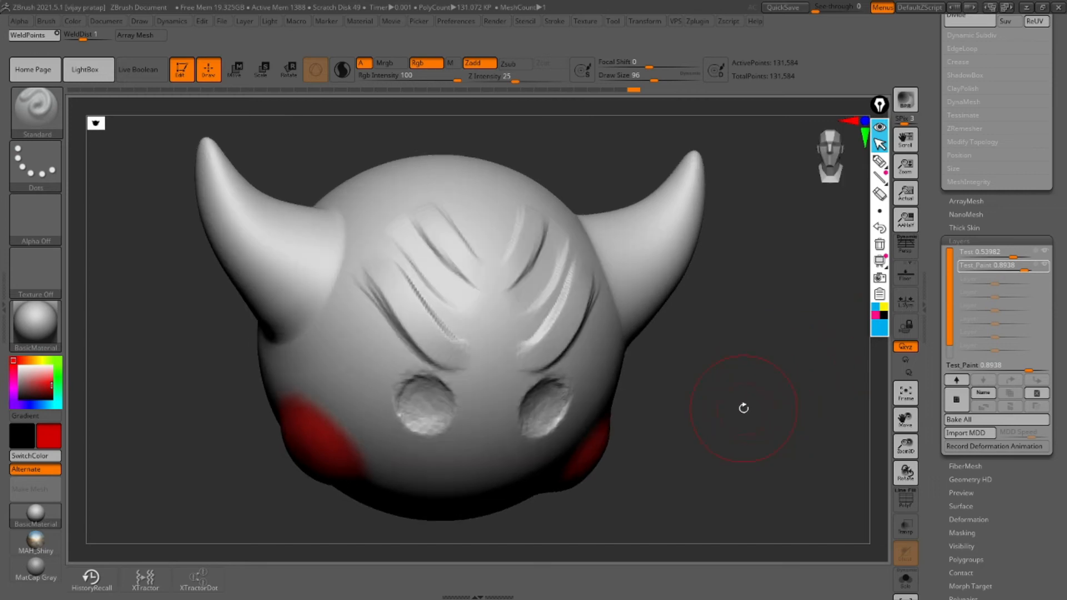
pyautogui.moveTo(744, 408); pyautogui.dragTo(747, 400)
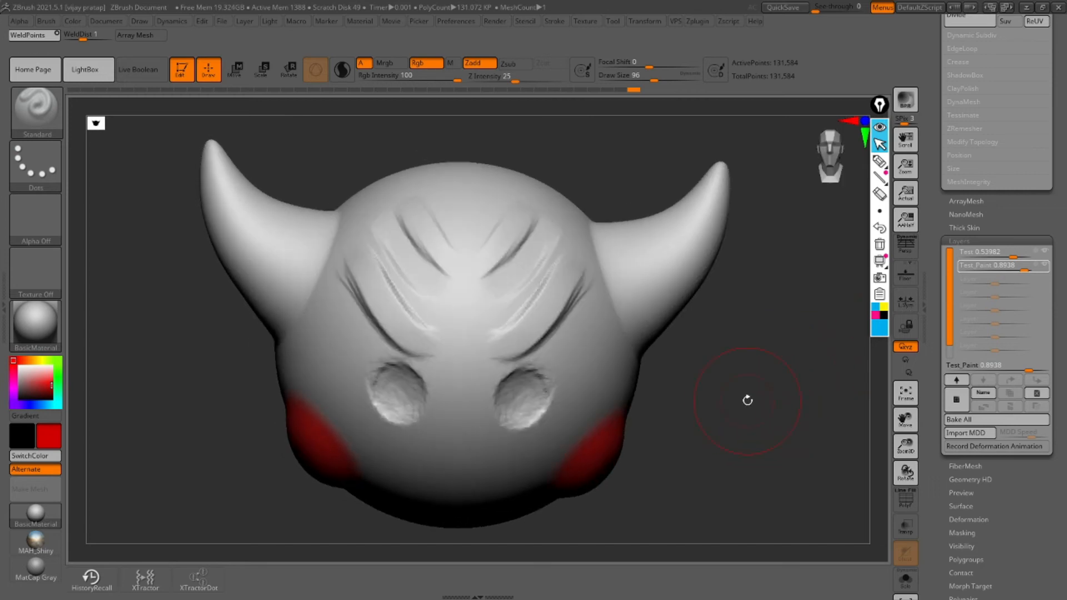
# Open the DemoHeadFemale.ZPR project and turn off perspective for a straight front view of the head
pyautogui.press(',')
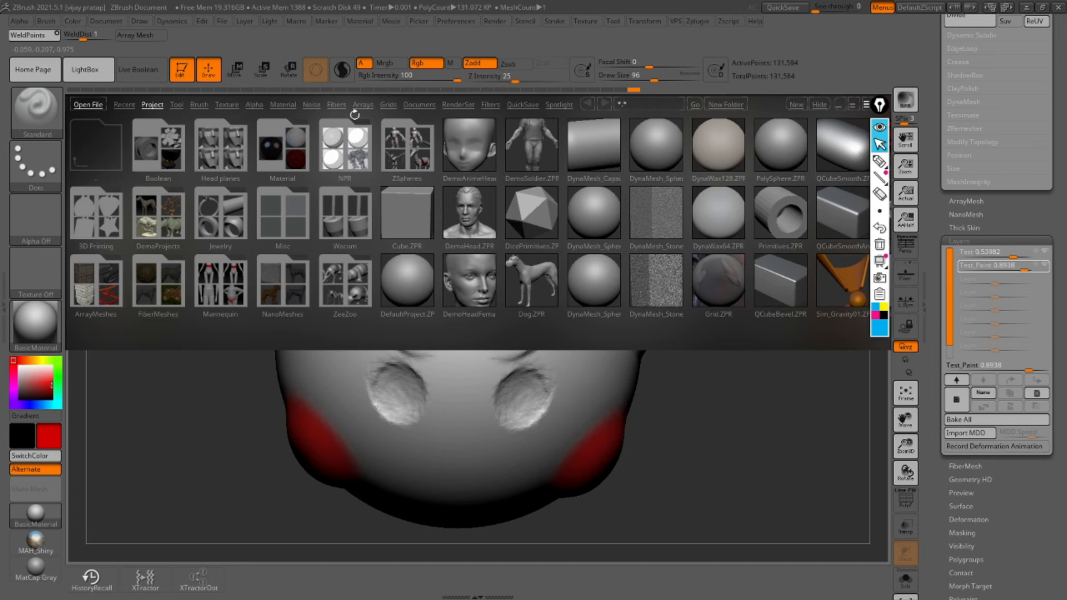
pyautogui.doubleClick(480, 281)
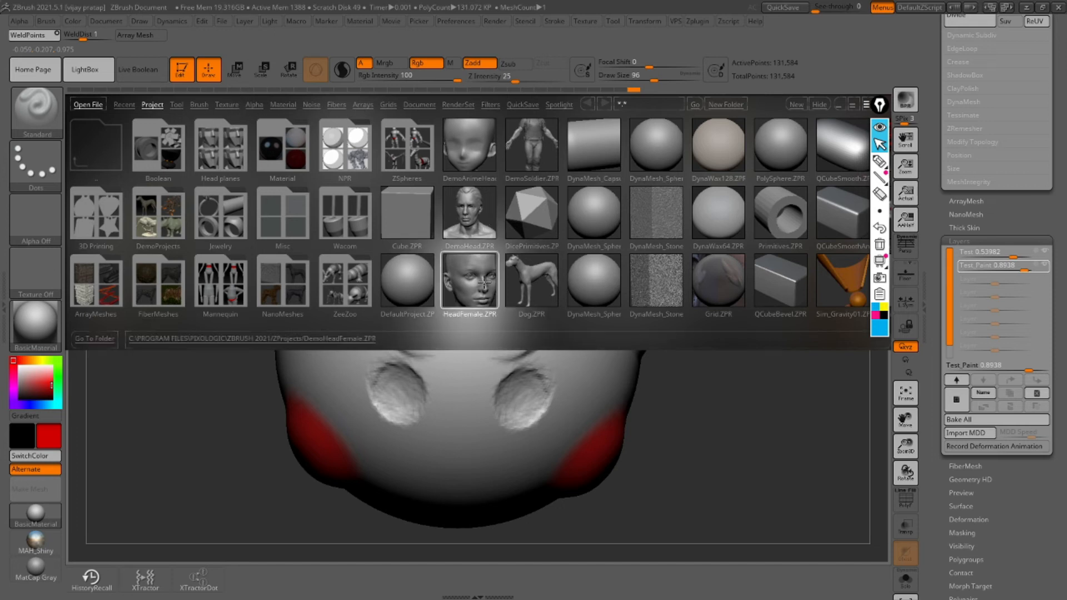
pyautogui.click(574, 335)
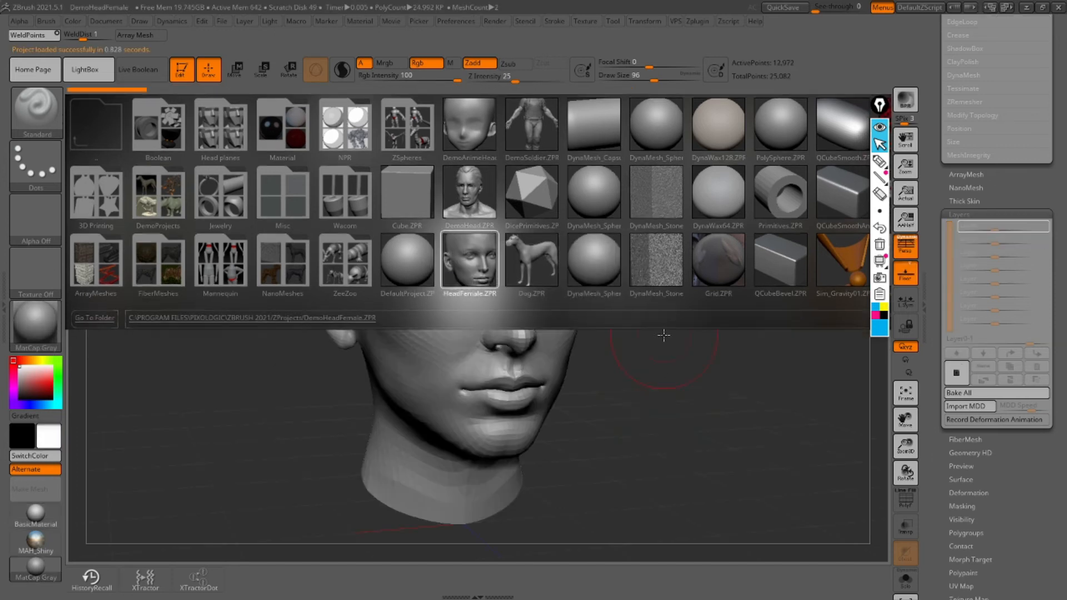
pyautogui.moveTo(686, 357); pyautogui.dragTo(728, 371)
pyautogui.click(906, 245)
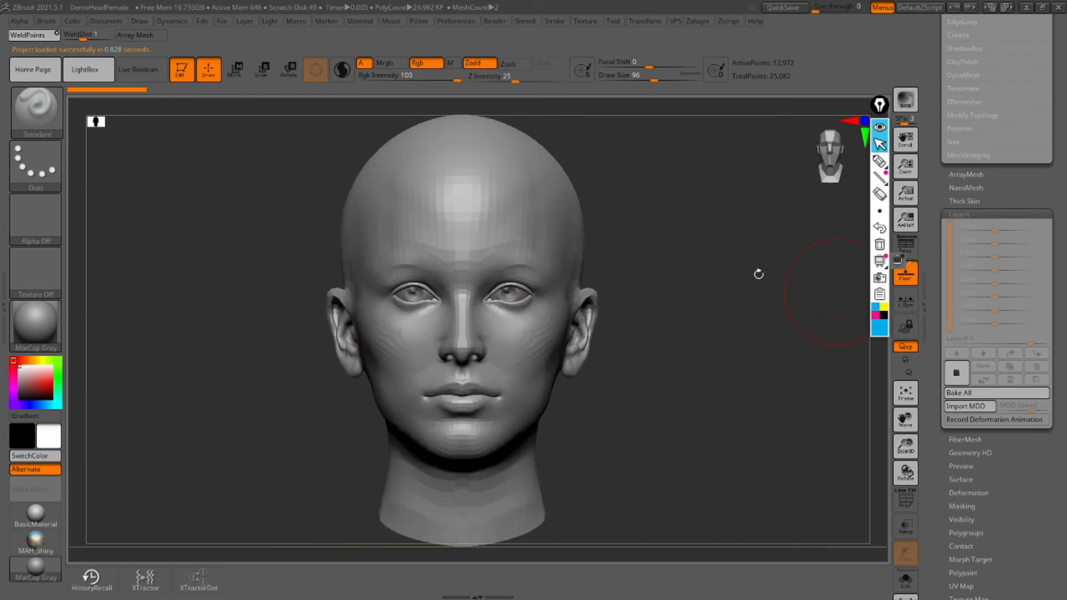
pyautogui.keyDown('alt'); pyautogui.moveTo(685, 294); pyautogui.dragTo(689, 306); pyautogui.keyUp('alt')
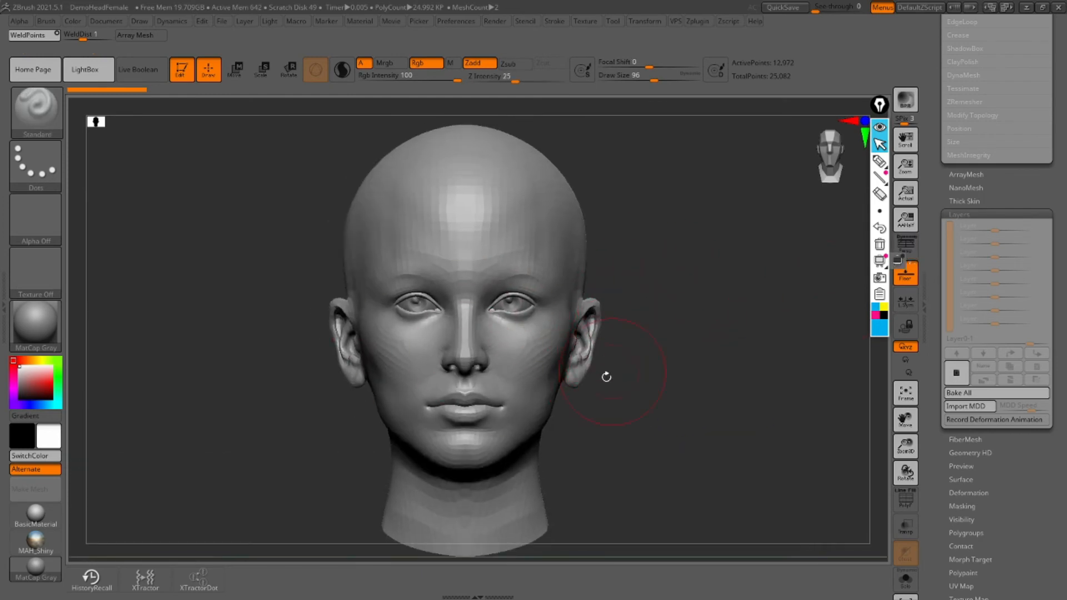
# Create a new layer on the female head and name it Blend Shape
pyautogui.click(955, 382)
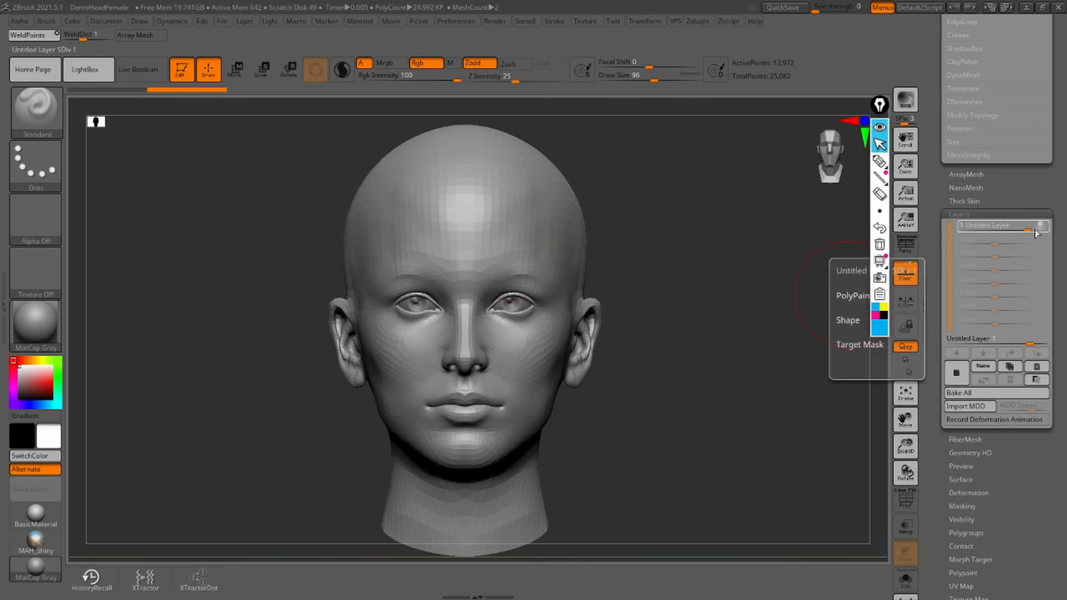
pyautogui.click(988, 369)
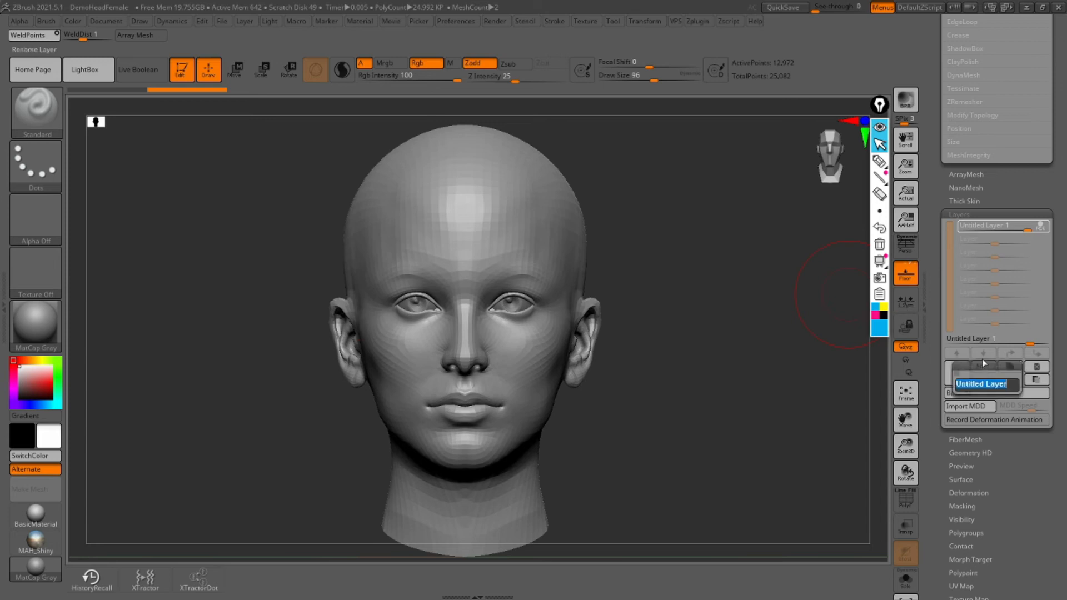
pyautogui.write('D')
pyautogui.press('Return')
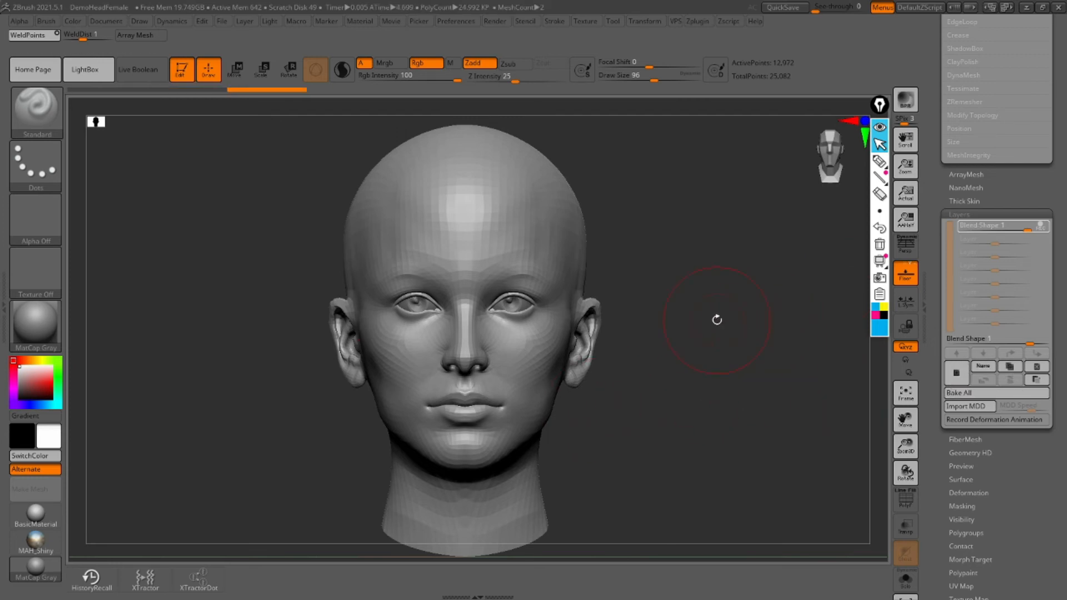
# Use the Move brush on the Blend Shape layer to lower the brows and lift the nostrils and mouth corners
pyautogui.press('b')
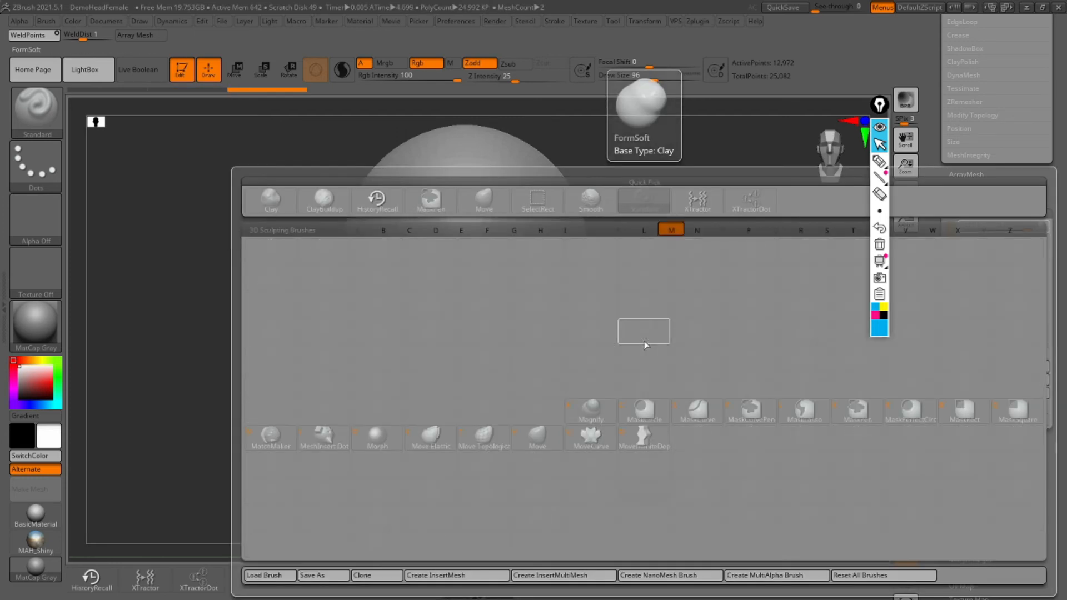
pyautogui.press('m')
pyautogui.press('v')
pyautogui.moveTo(655, 253)
pyautogui.keyDown('alt'); pyautogui.mouseDown()
pyautogui.moveTo(669, 205)
pyautogui.moveTo(633, 230)
pyautogui.mouseUp(); pyautogui.keyUp('alt')
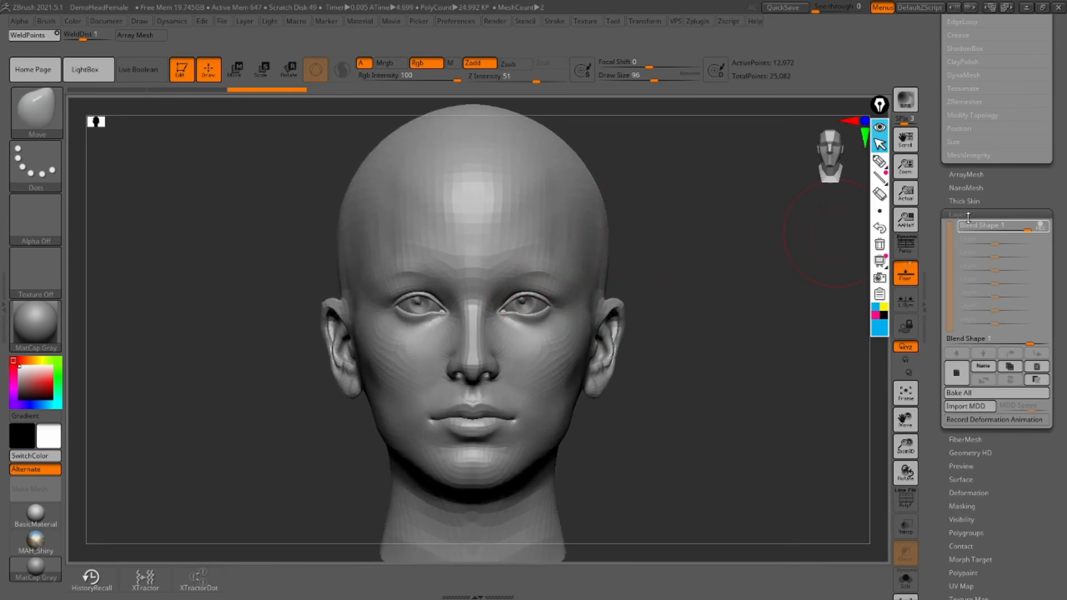
pyautogui.moveTo(521, 274); pyautogui.dragTo(514, 280)
pyautogui.keyDown('alt'); pyautogui.moveTo(640, 288); pyautogui.dragTo(637, 248); pyautogui.keyUp('alt')
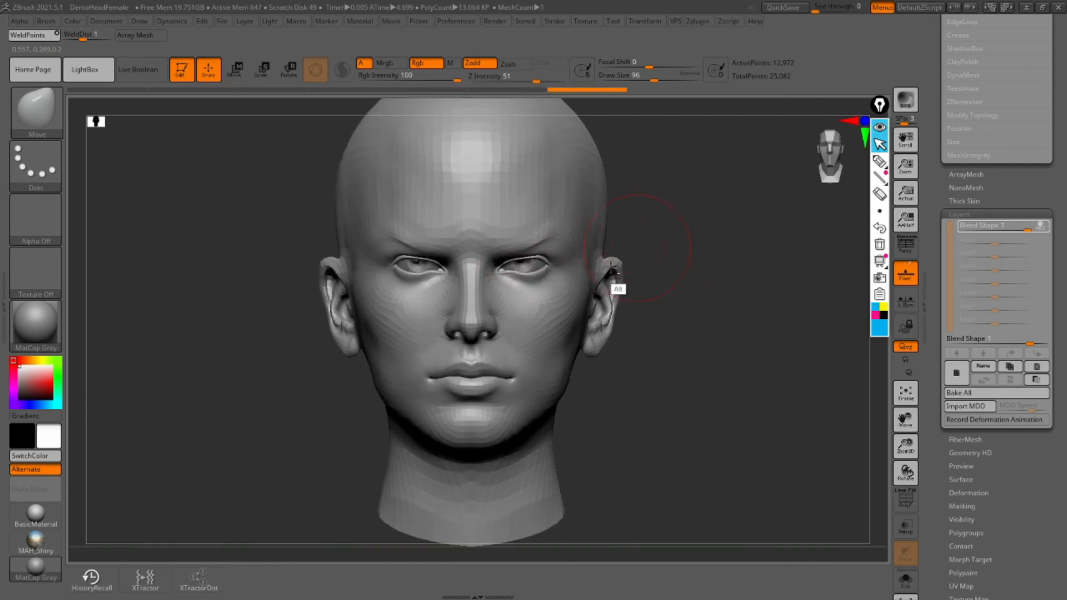
pyautogui.moveTo(491, 325); pyautogui.dragTo(494, 315)
pyautogui.moveTo(707, 288)
pyautogui.keyDown('alt'); pyautogui.mouseDown()
pyautogui.moveTo(653, 304)
pyautogui.moveTo(673, 305)
pyautogui.mouseUp(); pyautogui.keyUp('alt')
pyautogui.moveTo(518, 374)
pyautogui.mouseDown()
pyautogui.moveTo(524, 385)
pyautogui.moveTo(515, 366)
pyautogui.mouseUp()
# Push the cheeks and brows upward with the Move brush to strengthen the angry expression
pyautogui.moveTo(699, 245)
pyautogui.keyDown('alt'); pyautogui.mouseDown()
pyautogui.moveTo(707, 284)
pyautogui.moveTo(698, 309)
pyautogui.moveTo(701, 262)
pyautogui.mouseUp(); pyautogui.keyUp('alt')
pyautogui.moveTo(695, 244)
pyautogui.mouseDown()
pyautogui.moveTo(639, 195)
pyautogui.moveTo(657, 177)
pyautogui.mouseUp()
pyautogui.moveTo(603, 245); pyautogui.dragTo(575, 258)
pyautogui.moveTo(524, 305); pyautogui.dragTo(531, 291)
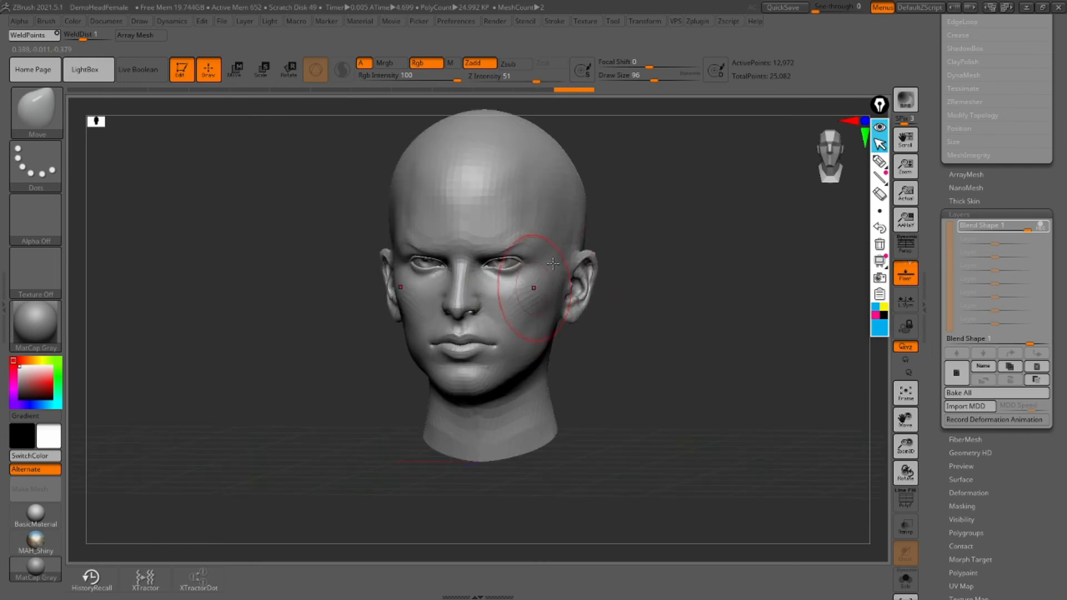
pyautogui.keyDown('shift'); pyautogui.moveTo(637, 249); pyautogui.dragTo(633, 251); pyautogui.keyUp('shift')
pyautogui.moveTo(519, 306); pyautogui.dragTo(517, 293)
pyautogui.moveTo(504, 251); pyautogui.dragTo(506, 245)
pyautogui.moveTo(617, 191)
pyautogui.keyDown('alt'); pyautogui.mouseDown()
pyautogui.moveTo(636, 181)
pyautogui.moveTo(677, 271)
pyautogui.moveTo(659, 336)
pyautogui.moveTo(609, 372)
pyautogui.moveTo(561, 362)
pyautogui.moveTo(600, 352)
pyautogui.moveTo(643, 383)
pyautogui.moveTo(684, 347)
pyautogui.mouseUp(); pyautogui.keyUp('alt')
pyautogui.moveTo(717, 300); pyautogui.dragTo(789, 327)
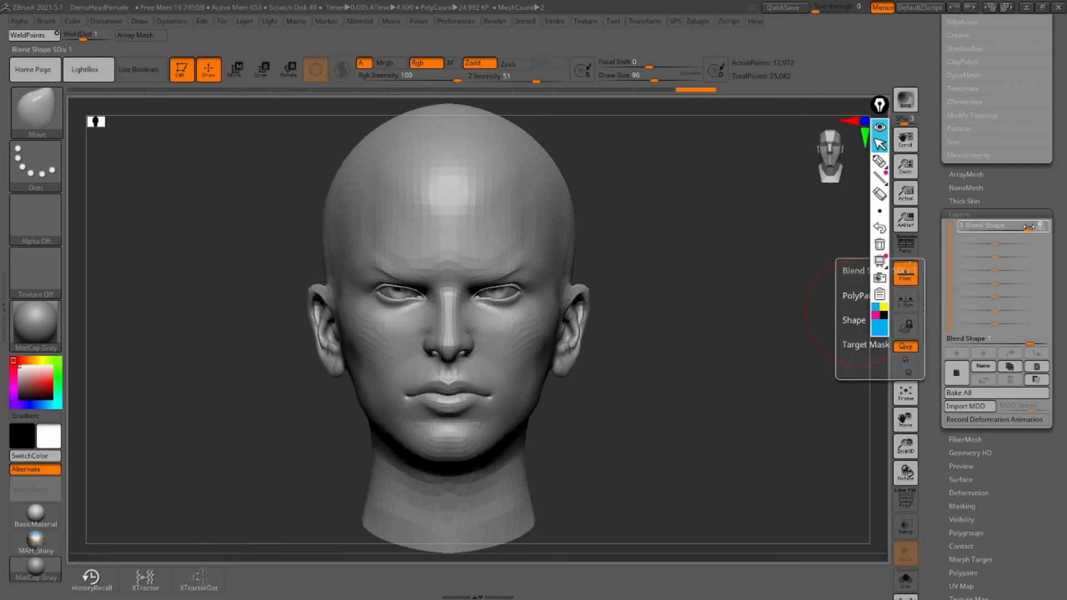
# Turn off recording on the Blend Shape layer
pyautogui.click(1041, 226)
pyautogui.click(1041, 226)
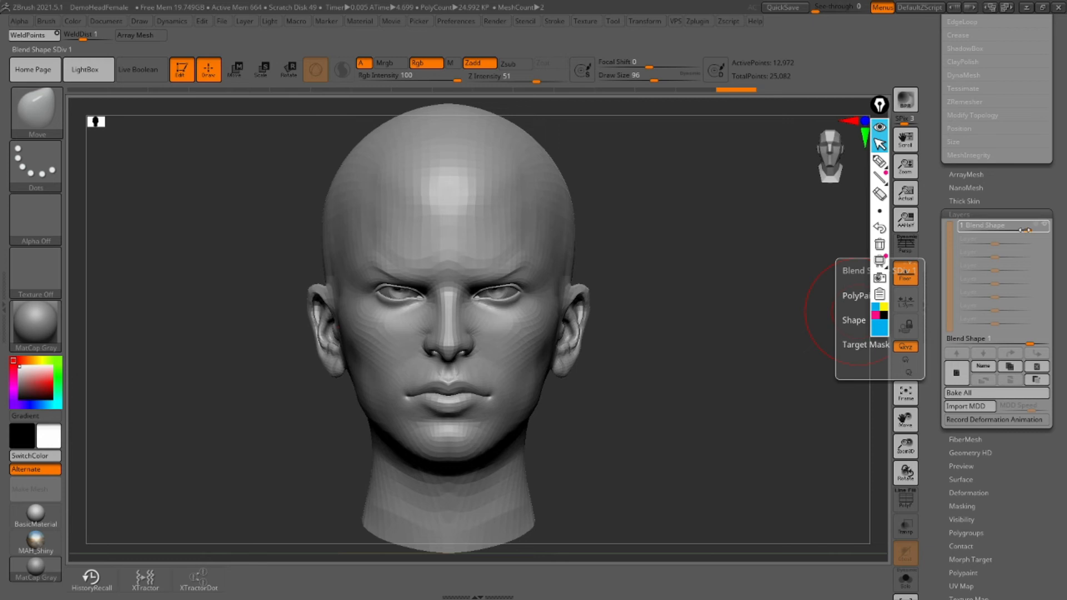
# Preview the expression's strength by lowering the Blend Shape layer's intensity towards 0 and restoring it to 1
pyautogui.moveTo(1025, 230); pyautogui.dragTo(1009, 247)
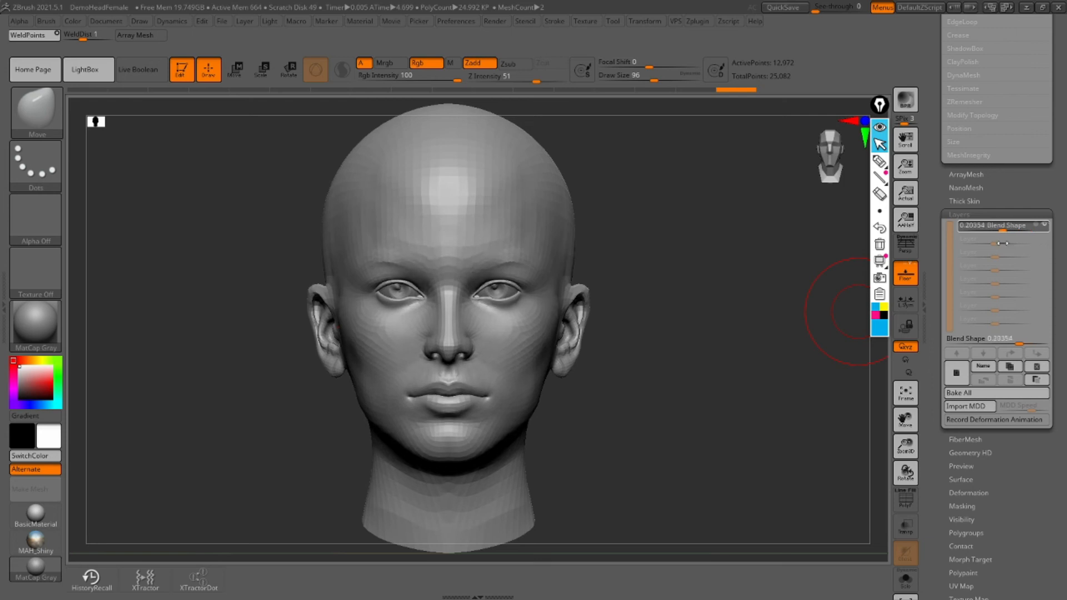
pyautogui.moveTo(1003, 243); pyautogui.dragTo(1001, 241)
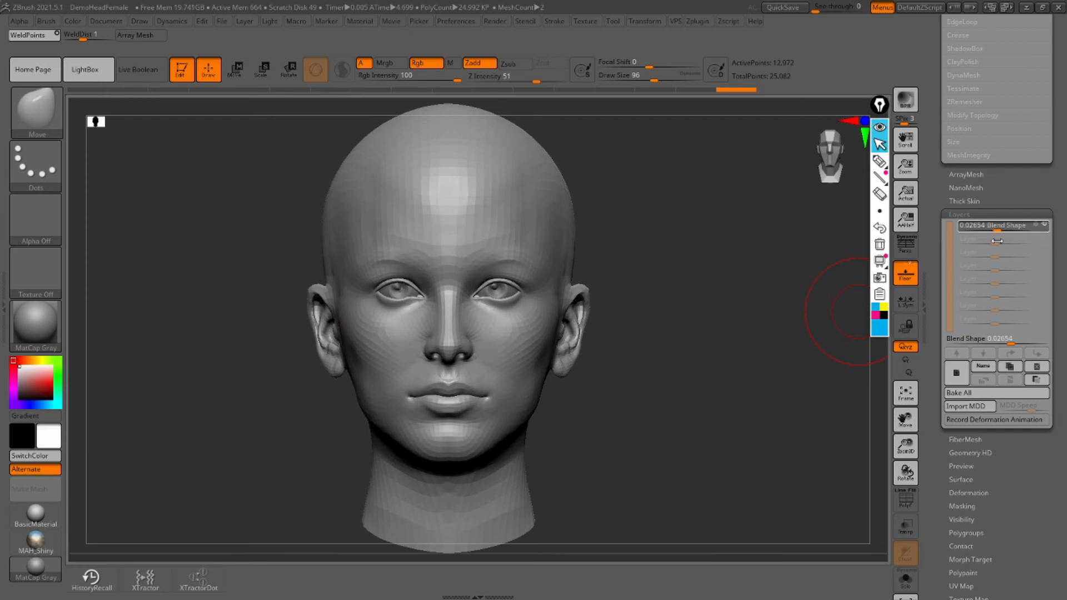
pyautogui.moveTo(994, 240); pyautogui.dragTo(1061, 235)
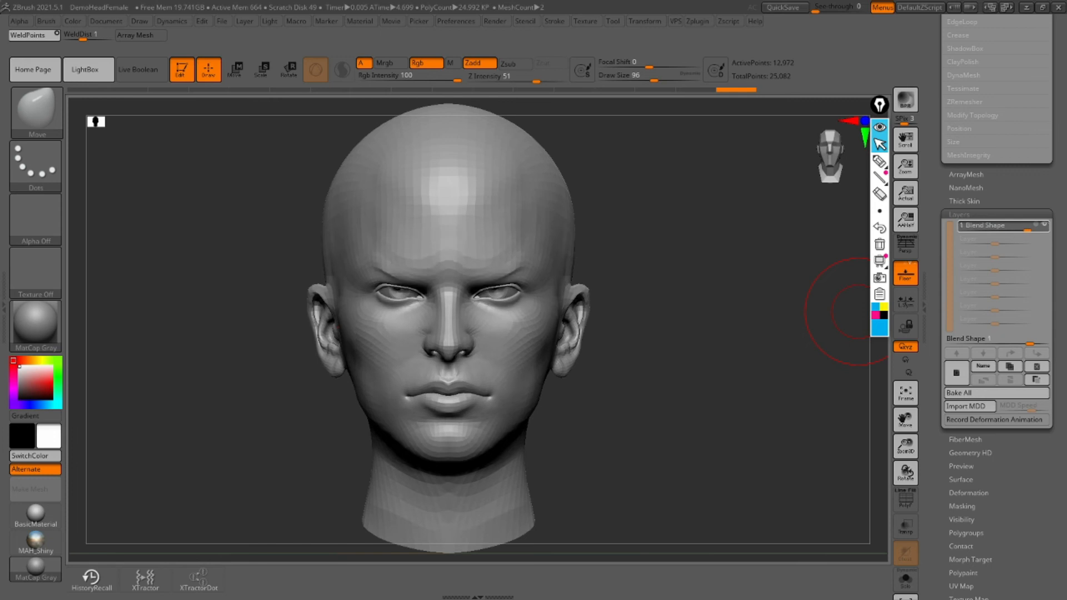
pyautogui.moveTo(927, 251); pyautogui.dragTo(1059, 243)
pyautogui.moveTo(921, 256); pyautogui.dragTo(1046, 243)
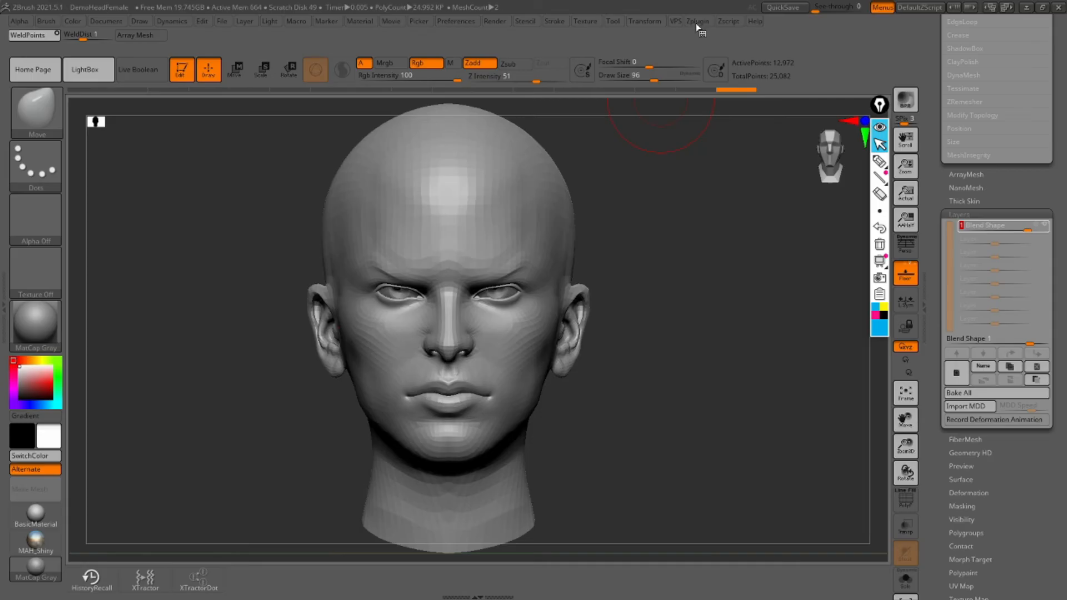
# Open the Maya Blend Shapes plugin options and choose Visible as the subtool export scope
pyautogui.click(697, 25)
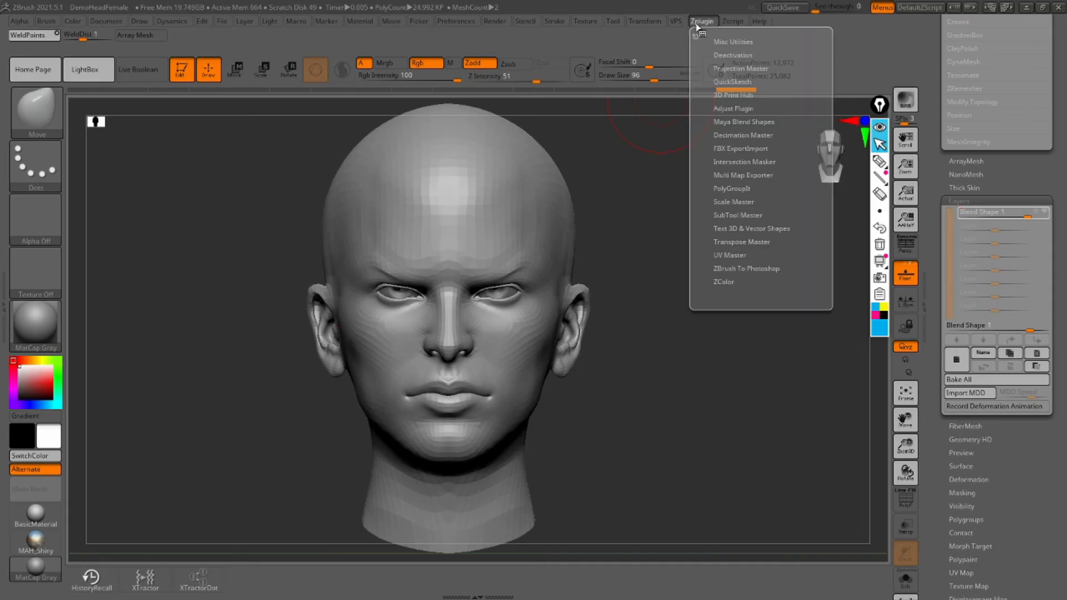
pyautogui.click(744, 122)
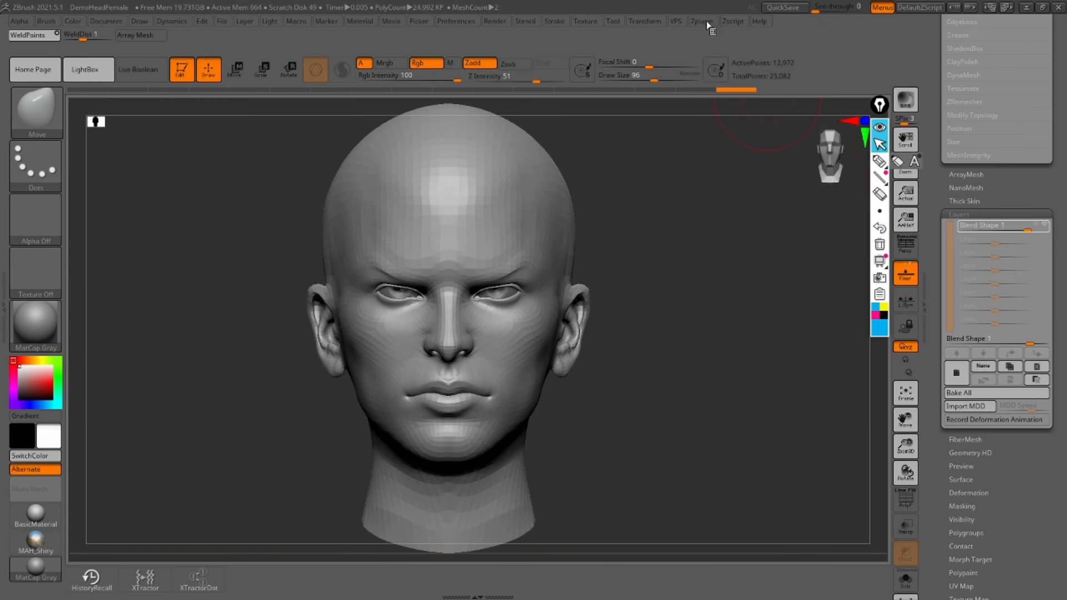
pyautogui.click(702, 22)
pyautogui.click(770, 148)
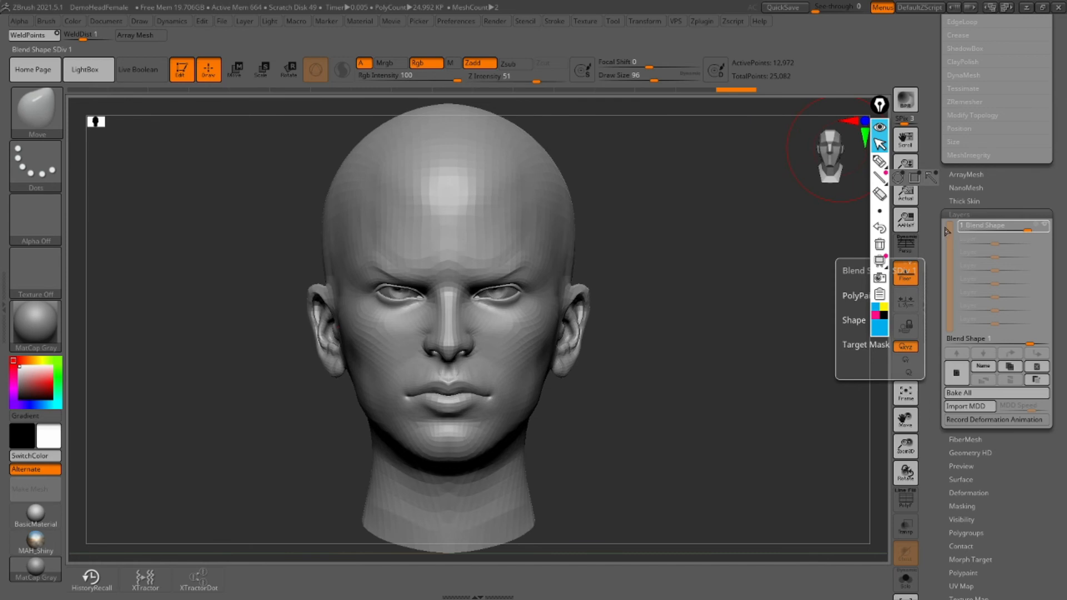
# Switch the Maya Blend Shapes export scope to Selected and back to Visible
pyautogui.click(702, 22)
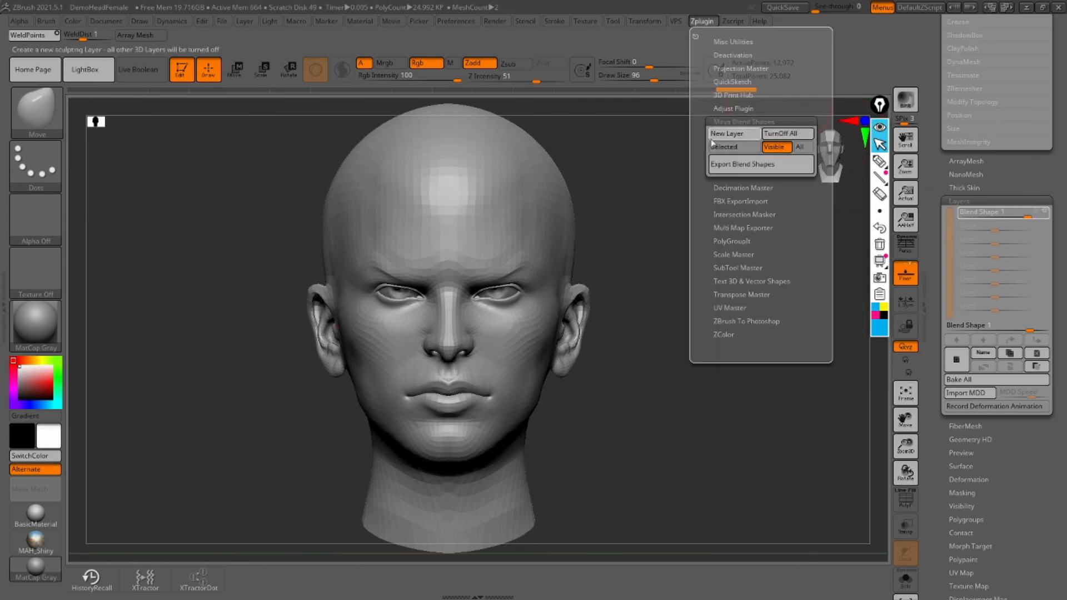
pyautogui.click(726, 148)
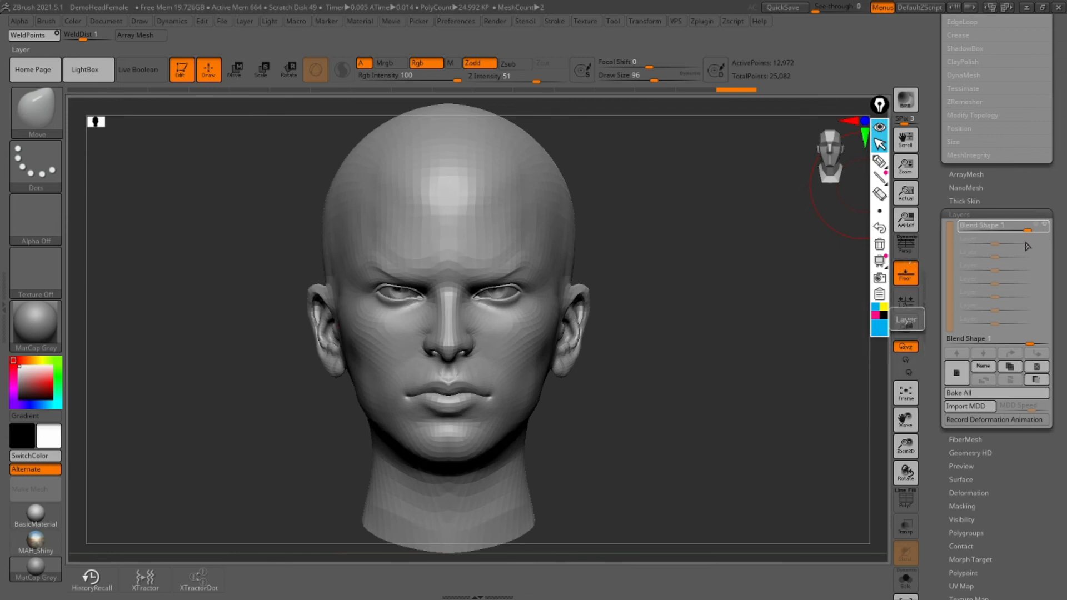
pyautogui.click(701, 21)
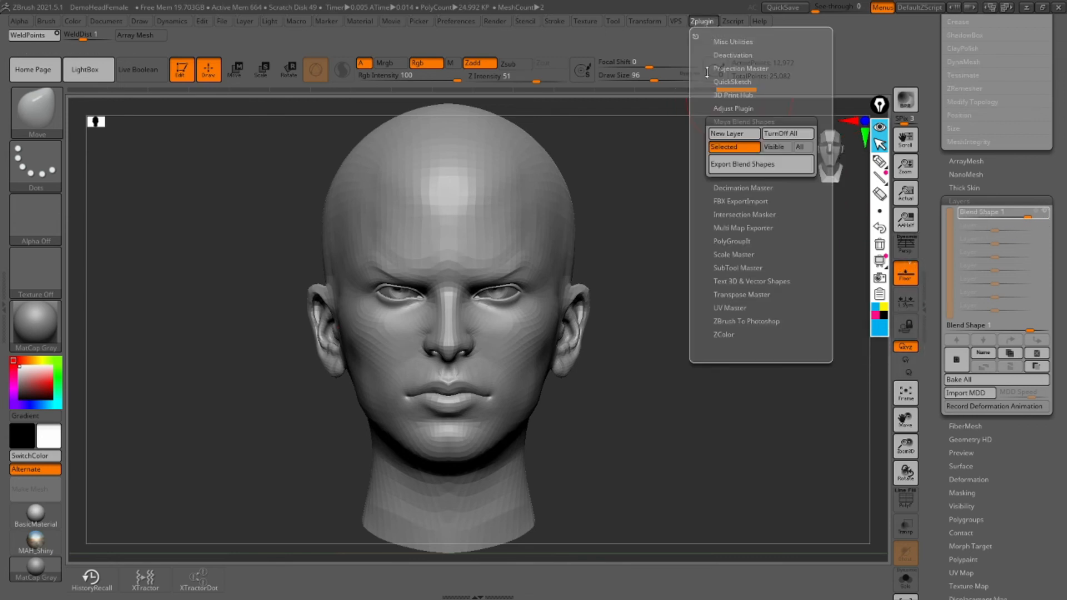
pyautogui.click(774, 148)
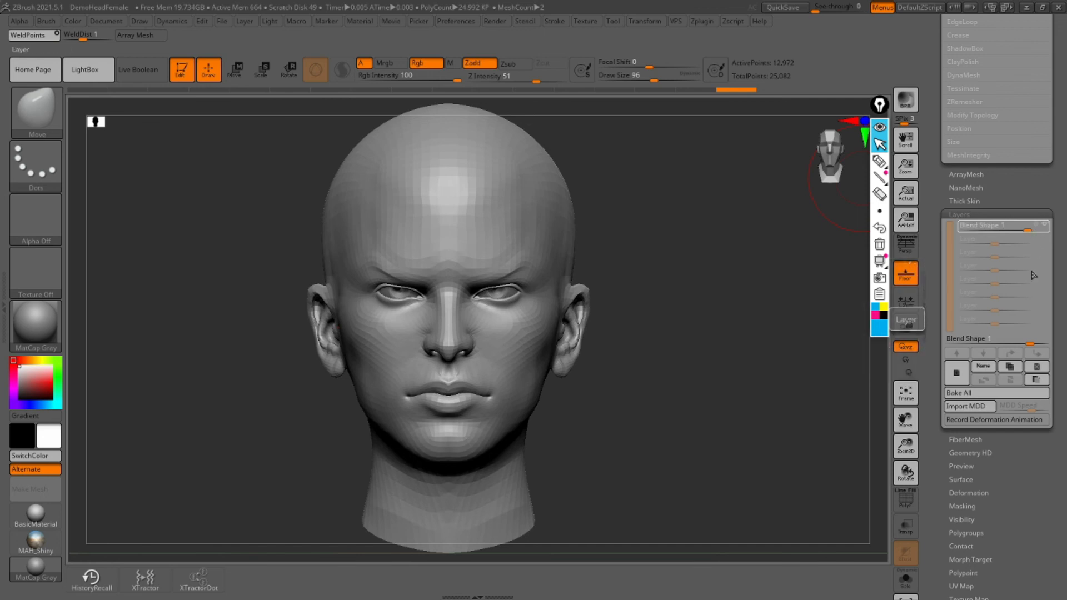
# Export the visible subtools' 3D layers to Maya as blend shapes
pyautogui.click(704, 24)
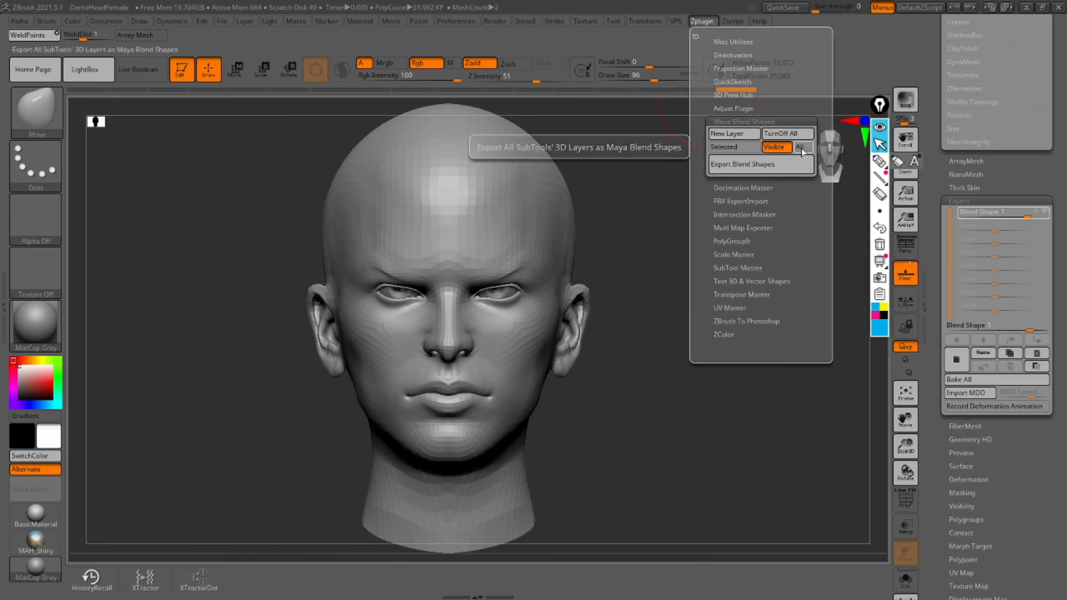
pyautogui.click(780, 147)
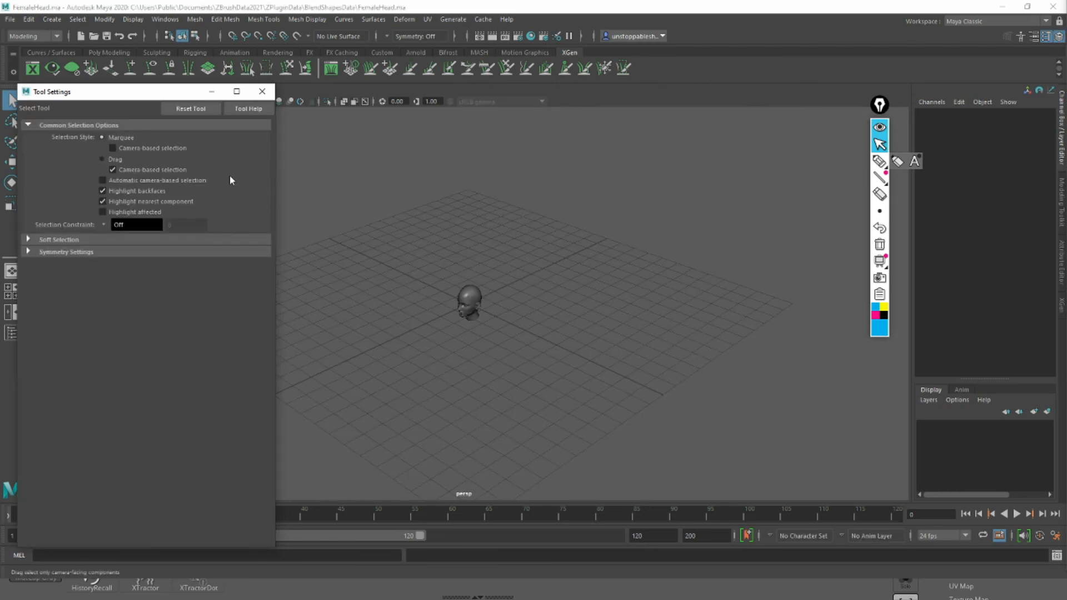
# Move the Tool Settings window out of the way in Maya and examine the exported female head from several angles
pyautogui.click(204, 108)
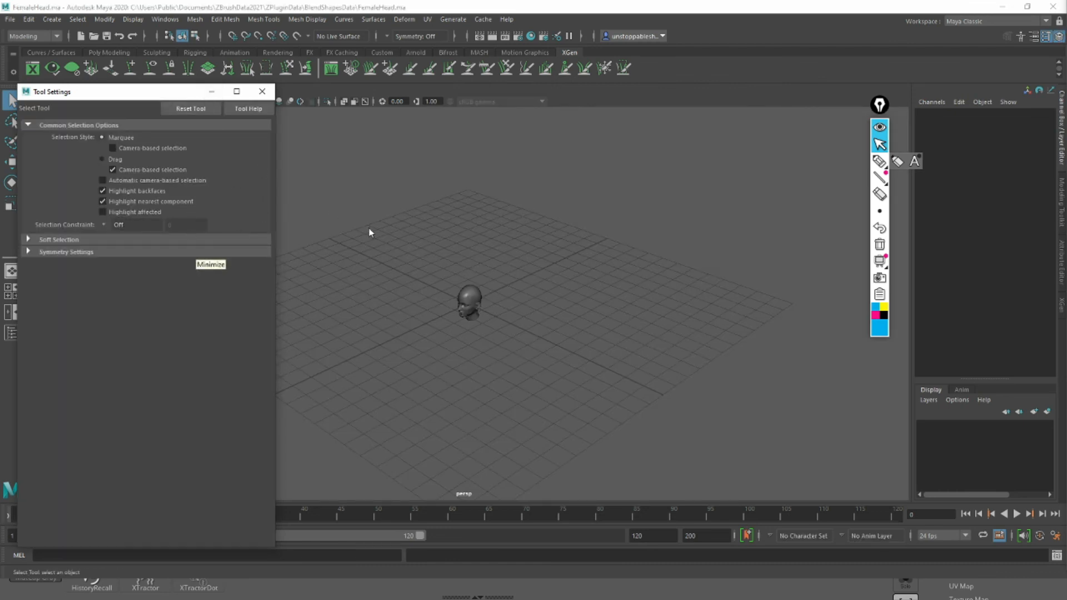
pyautogui.keyDown('alt'); pyautogui.moveTo(453, 292); pyautogui.dragTo(516, 264); pyautogui.keyUp('alt')
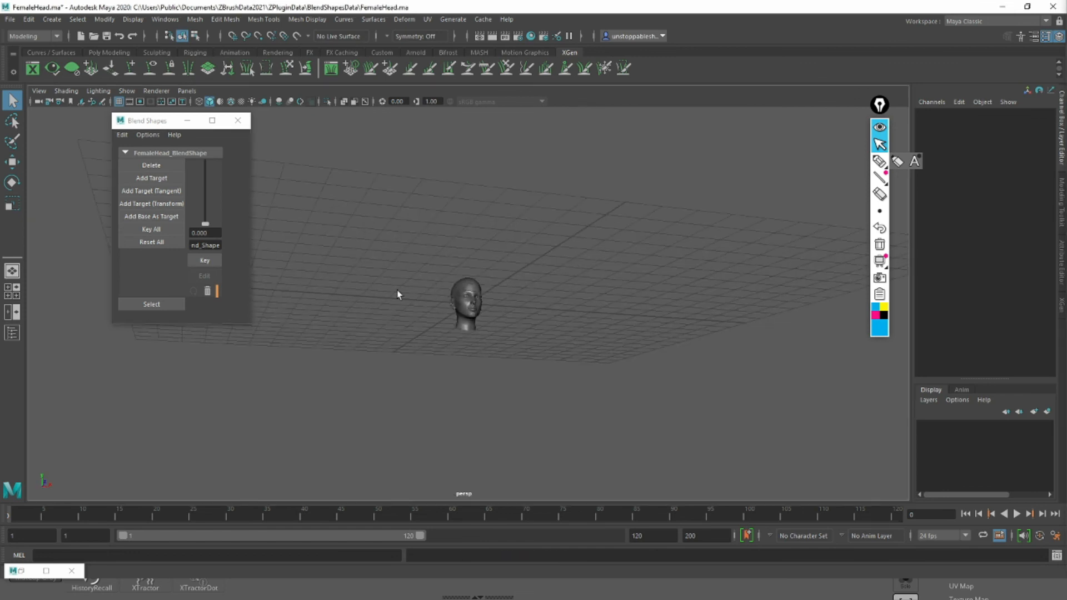
pyautogui.scroll(5, 524, 290)
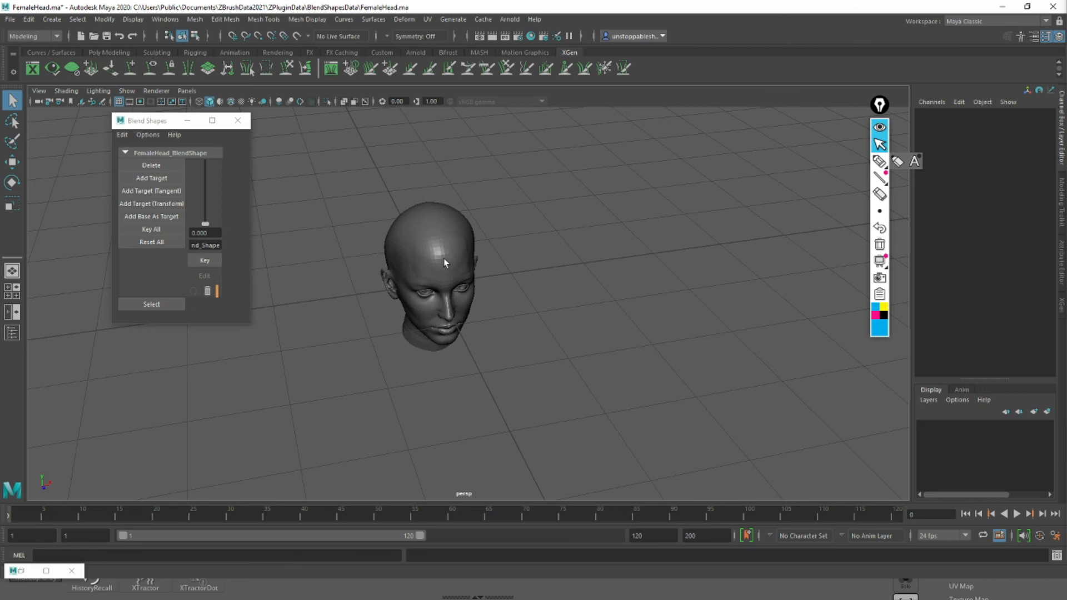
pyautogui.keyDown('alt'); pyautogui.moveTo(448, 247); pyautogui.dragTo(388, 251); pyautogui.keyUp('alt')
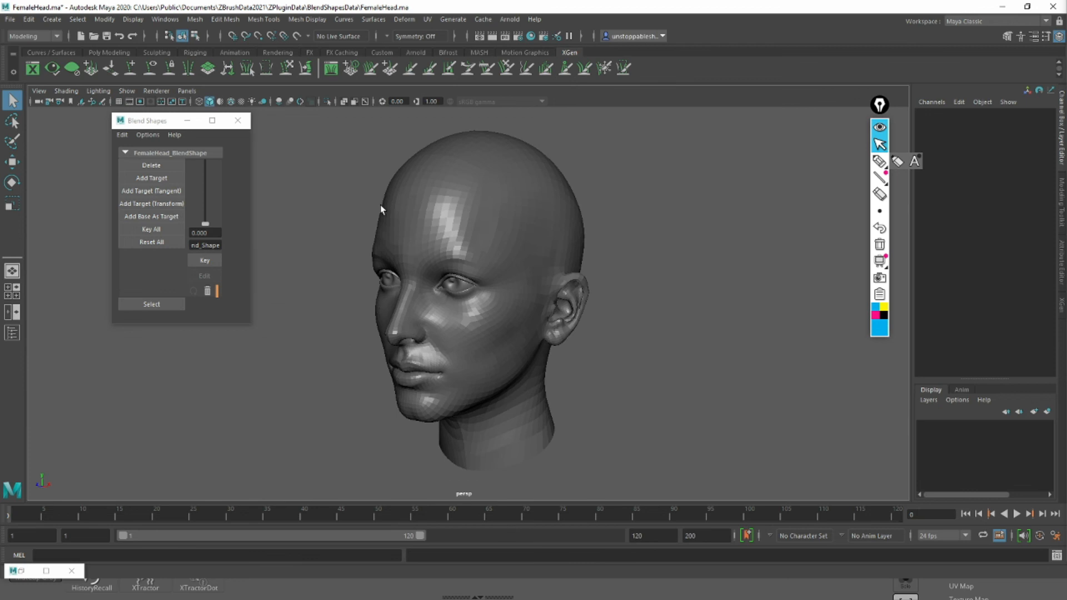
pyautogui.keyDown('alt'); pyautogui.moveTo(381, 210); pyautogui.dragTo(452, 232); pyautogui.keyUp('alt')
pyautogui.keyDown('alt'); pyautogui.moveTo(452, 231); pyautogui.dragTo(508, 219, button='right'); pyautogui.keyUp('alt')
pyautogui.keyDown('alt'); pyautogui.moveTo(507, 219); pyautogui.dragTo(487, 237, button='middle'); pyautogui.keyUp('alt')
pyautogui.keyDown('alt'); pyautogui.moveTo(462, 241); pyautogui.dragTo(478, 236); pyautogui.keyUp('alt')
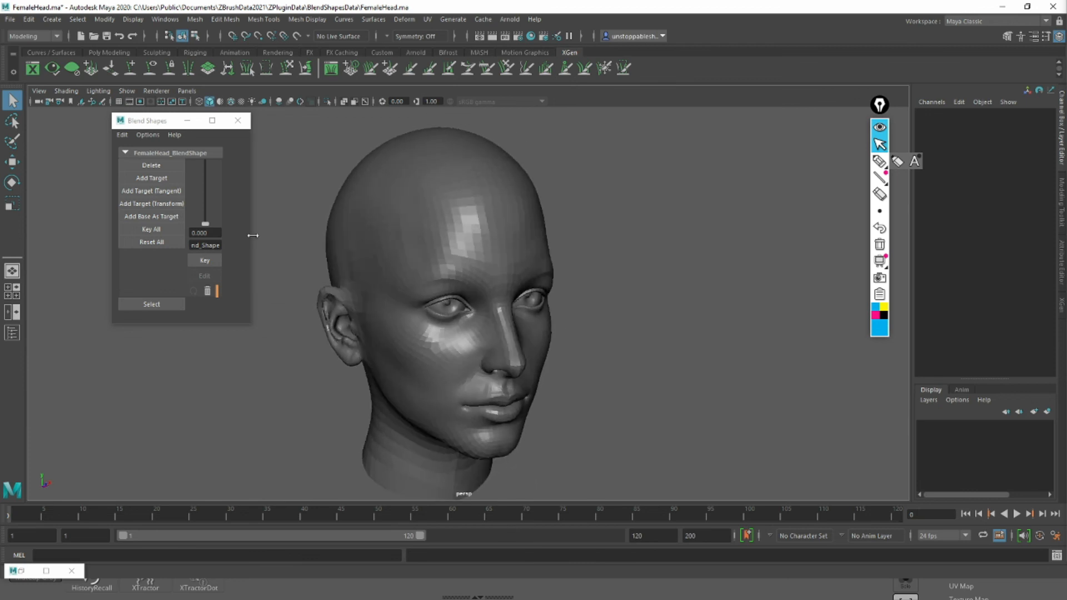
# Test the expression on the head by raising the FemaleHead_BlendShape weight and returning it to 0
pyautogui.moveTo(206, 225); pyautogui.dragTo(229, 149)
pyautogui.keyDown('alt'); pyautogui.moveTo(395, 238); pyautogui.dragTo(336, 237); pyautogui.keyUp('alt')
pyautogui.moveTo(203, 163); pyautogui.dragTo(208, 233)
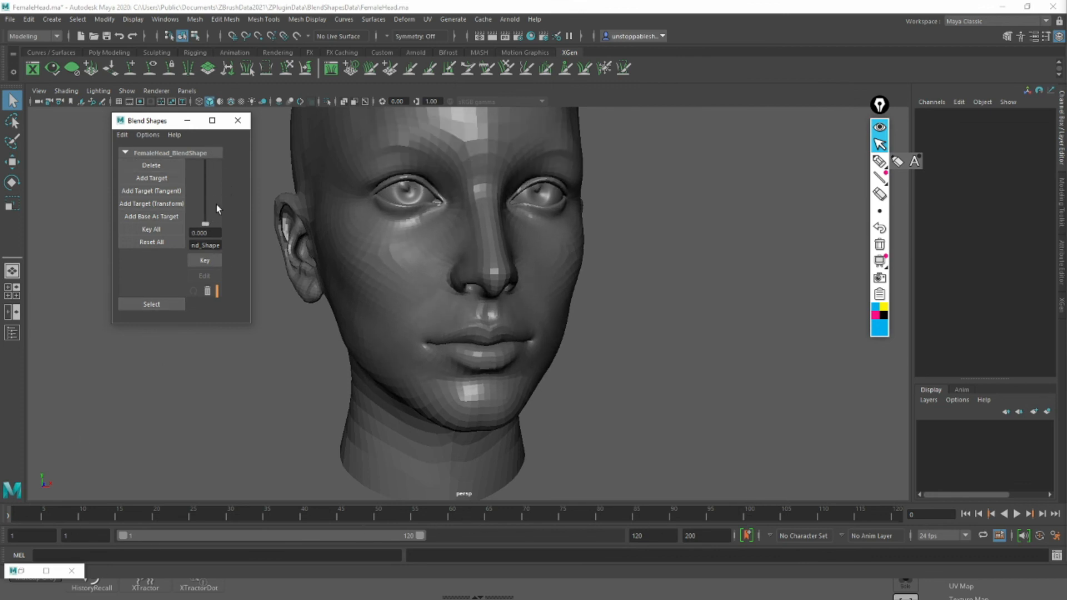
pyautogui.moveTo(208, 225)
pyautogui.mouseDown()
pyautogui.moveTo(213, 232)
pyautogui.moveTo(212, 154)
pyautogui.moveTo(214, 233)
pyautogui.mouseUp()
pyautogui.moveTo(484, 185)
pyautogui.keyDown('alt'); pyautogui.mouseDown()
pyautogui.moveTo(467, 179)
pyautogui.moveTo(523, 212)
pyautogui.moveTo(467, 178)
pyautogui.mouseUp(); pyautogui.keyUp('alt')
# Close the Blend Shapes window and switch from Maya back to ZBrush
pyautogui.click(237, 120)
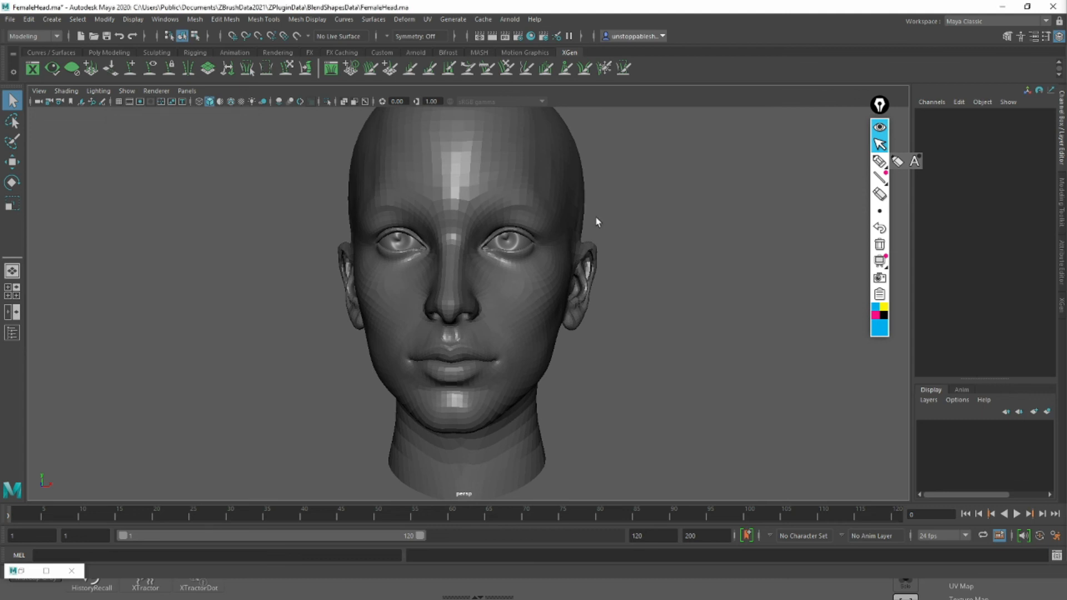
pyautogui.click(1002, 7)
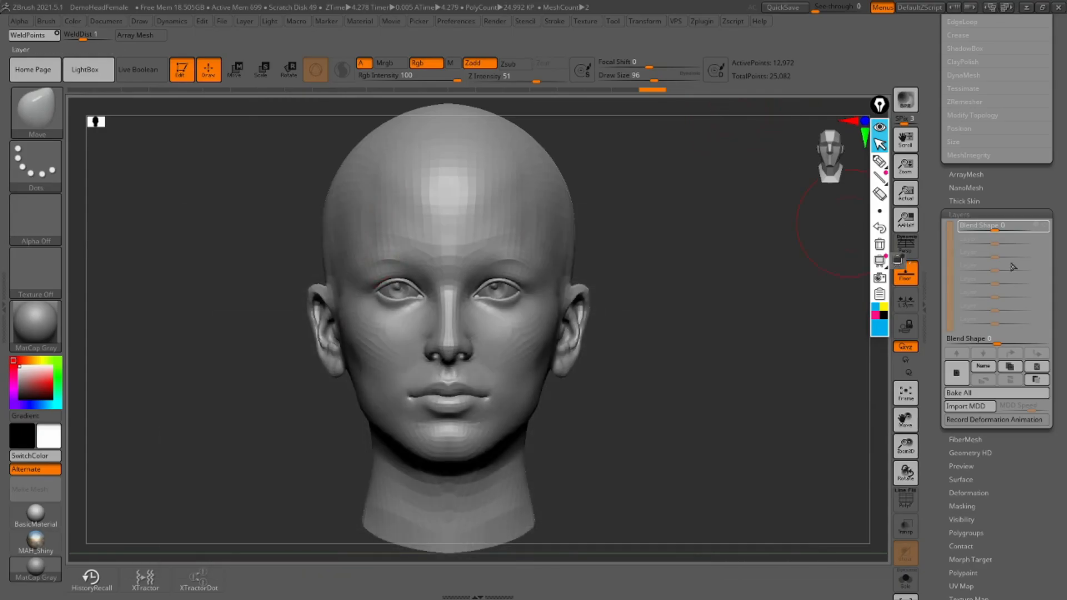